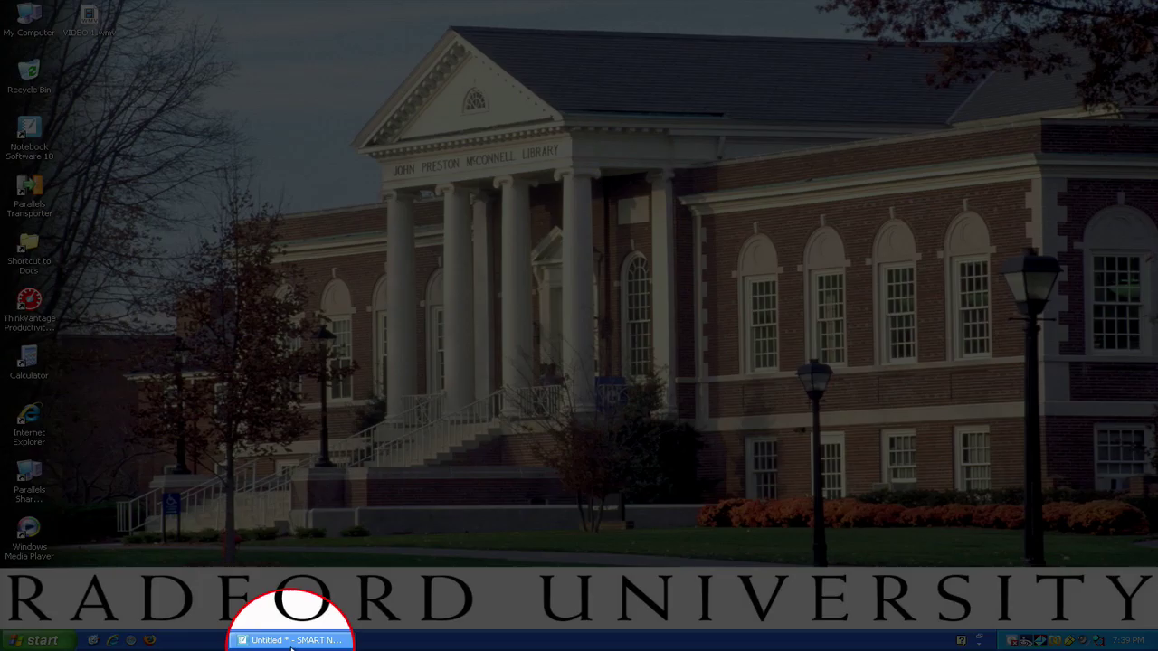
- Restore SMART Notebook and add the SMART Recorder button to its toolbar through Customize Toolbar
{"action": "left_click", "coordinate": [291, 641]}
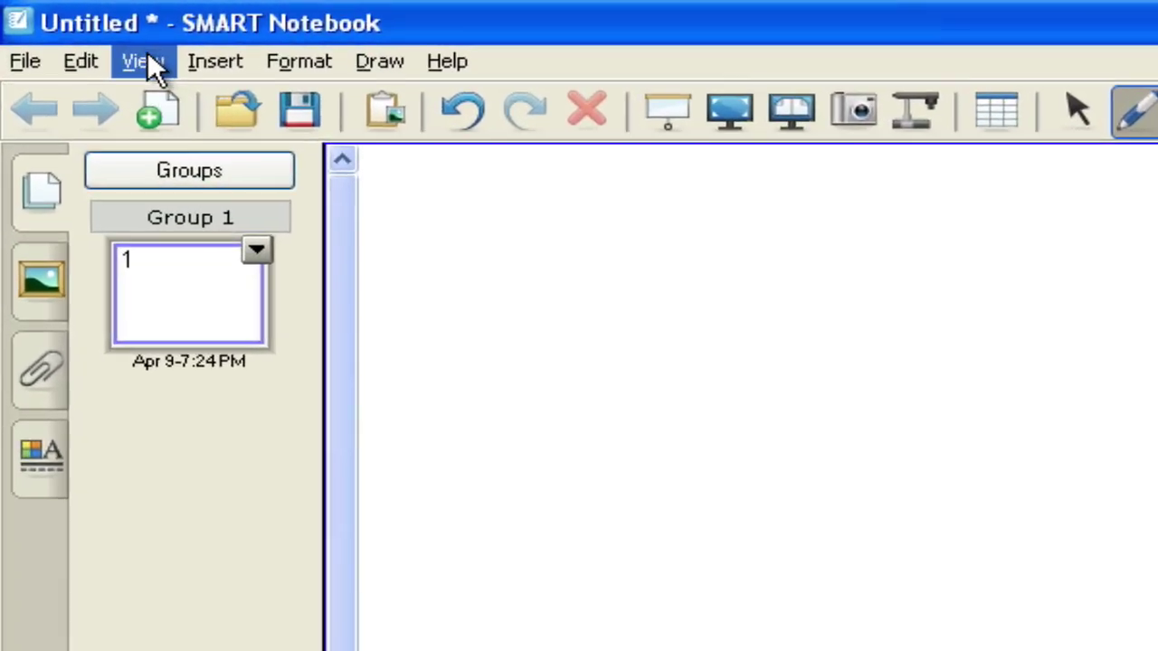
{"action": "left_click", "coordinate": [148, 56]}
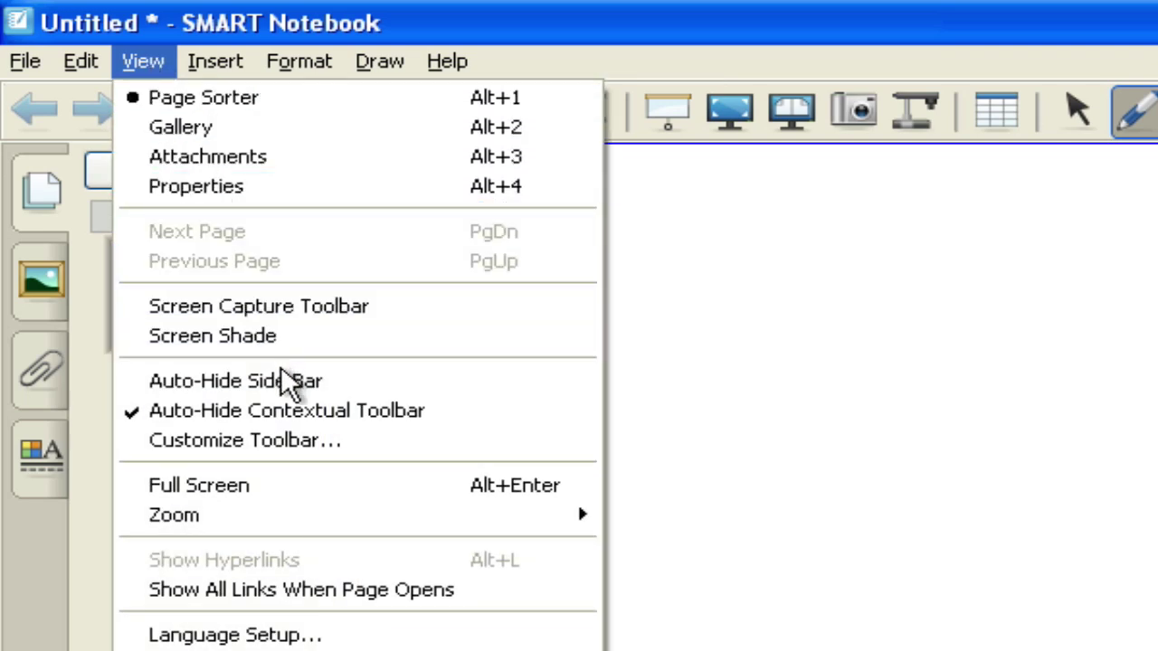
{"action": "left_click", "coordinate": [341, 438]}
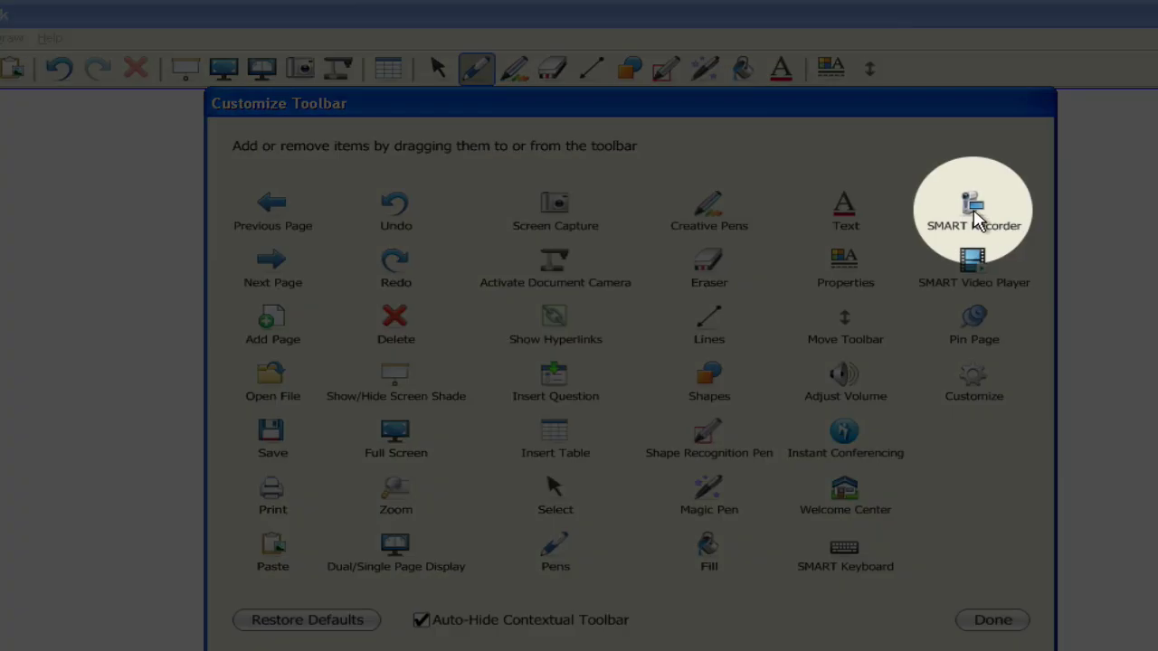
{"action": "mouse_move", "coordinate": [974, 217]}
{"action": "left_mouse_down"}
{"action": "mouse_move", "coordinate": [398, 83]}
{"action": "mouse_move", "coordinate": [319, 79]}
{"action": "left_mouse_up"}
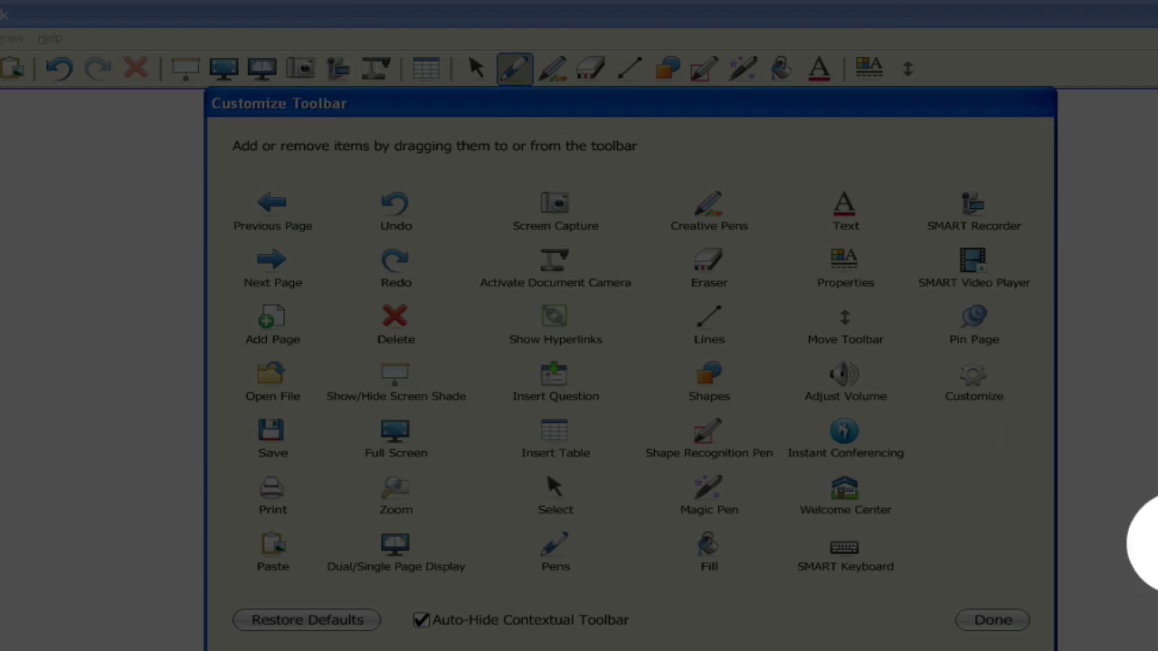
{"action": "left_click", "coordinate": [993, 621]}
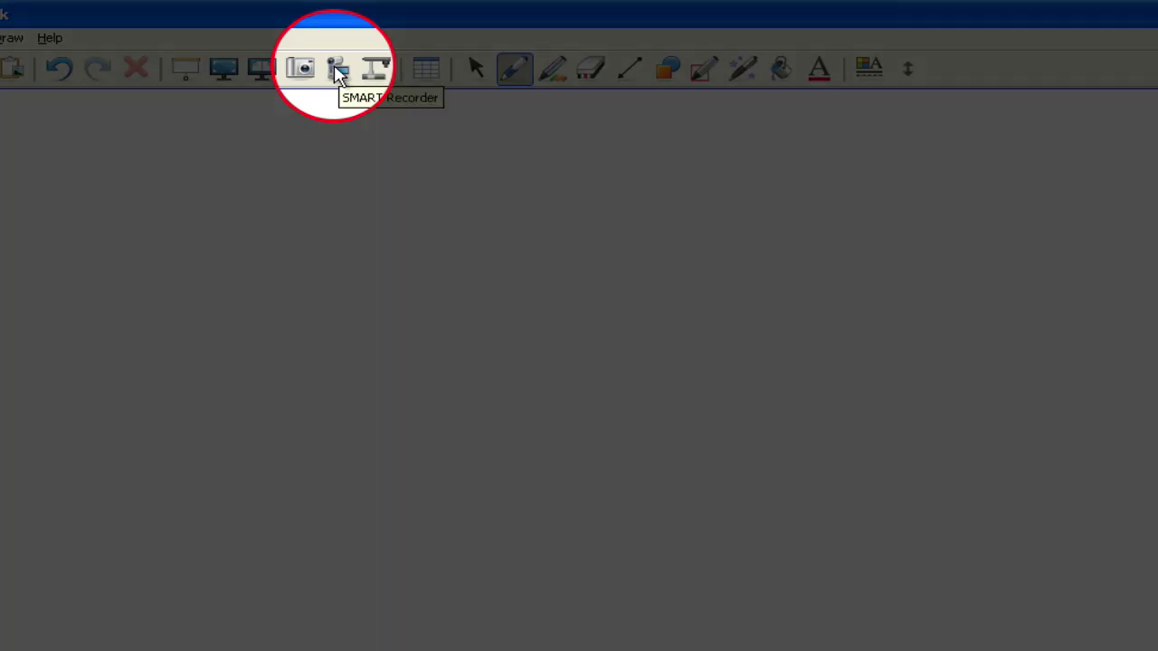
- Launch SMART Recorder, start recording the screen, and minimize the recorder window
{"action": "left_click", "coordinate": [336, 72]}
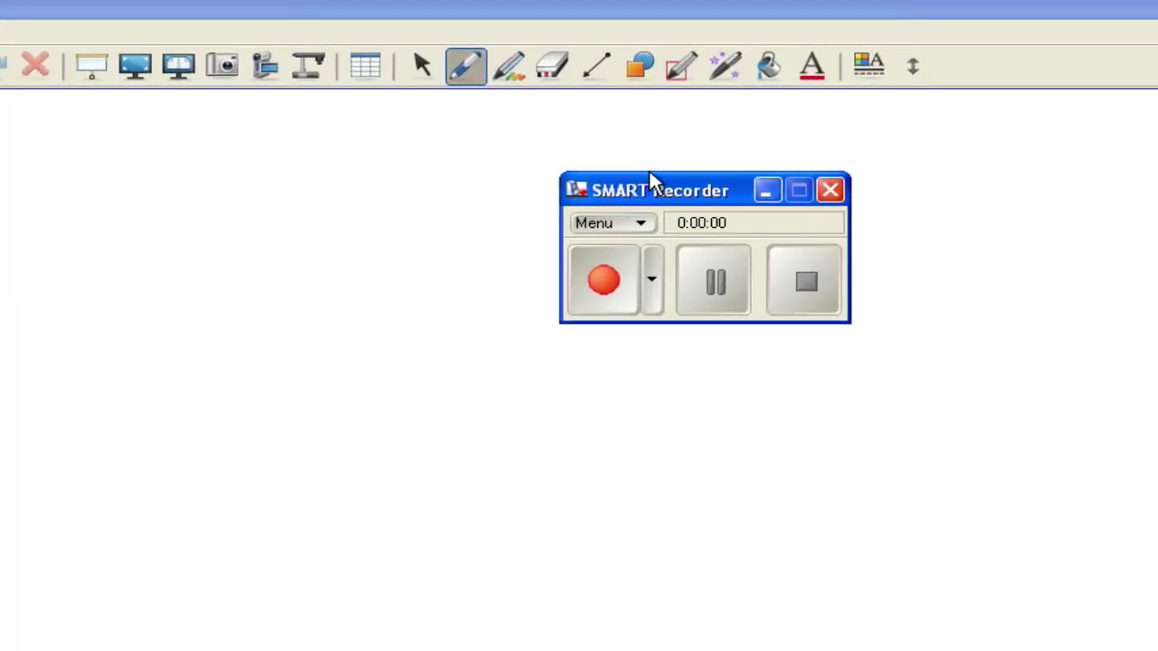
{"action": "left_click_drag", "start_coordinate": [651, 179], "coordinate": [336, 253]}
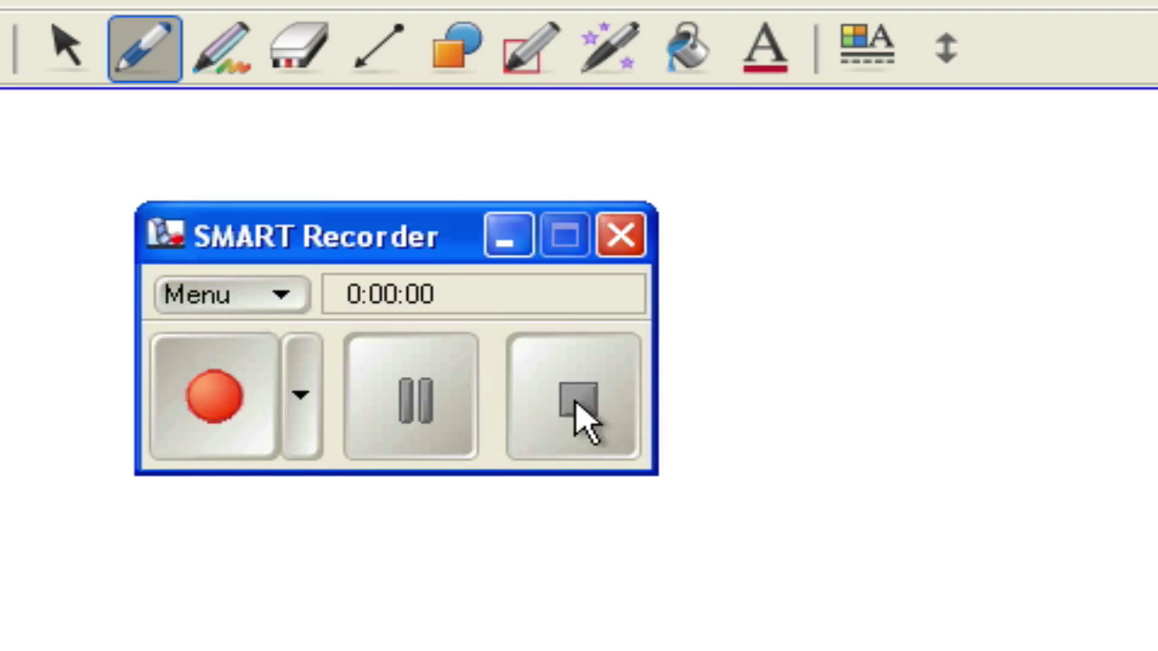
{"action": "left_click", "coordinate": [241, 395]}
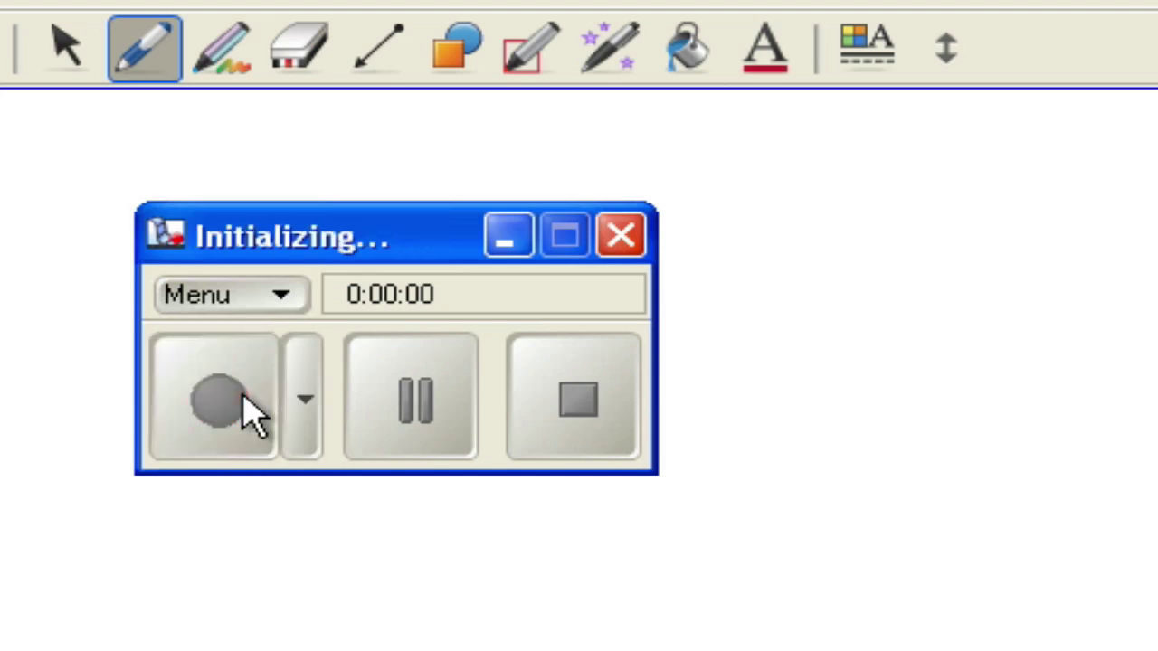
{"action": "left_click", "coordinate": [517, 226]}
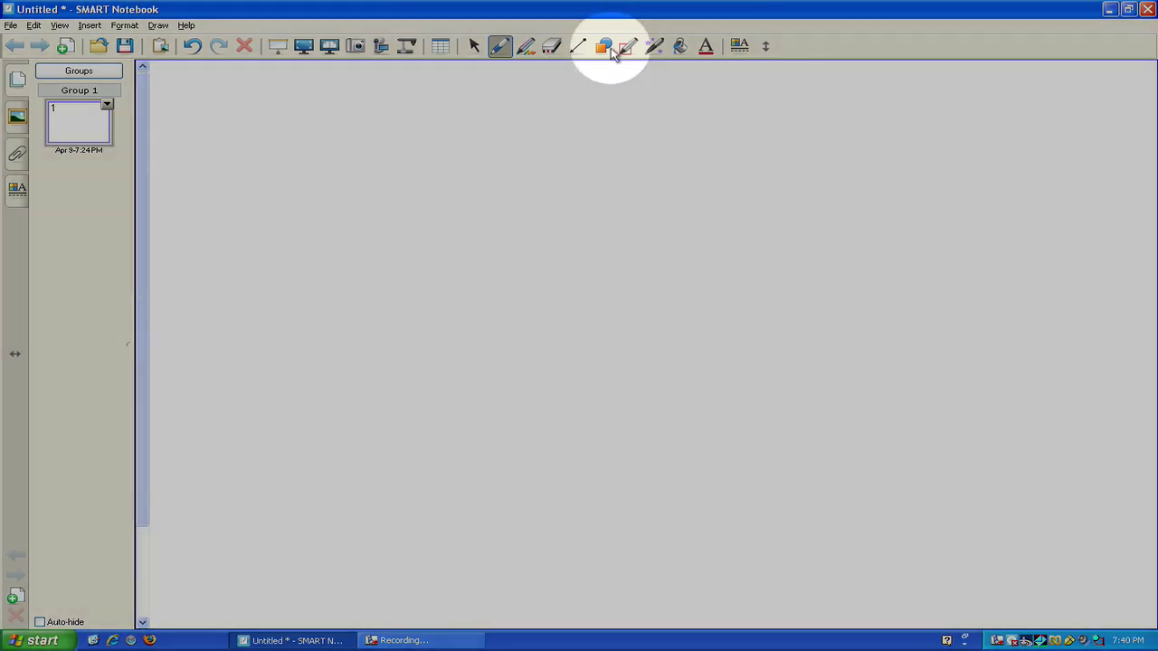
- Draw a right triangle shape near the top-left of the page
{"action": "left_click", "coordinate": [610, 49]}
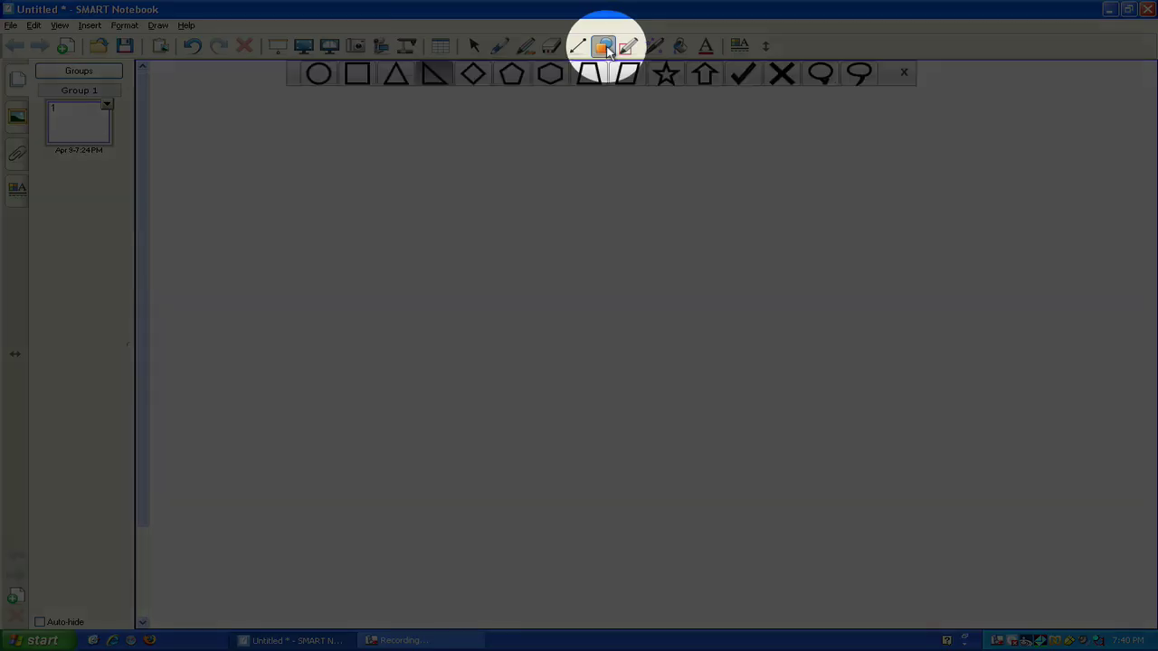
{"action": "left_click", "coordinate": [432, 75]}
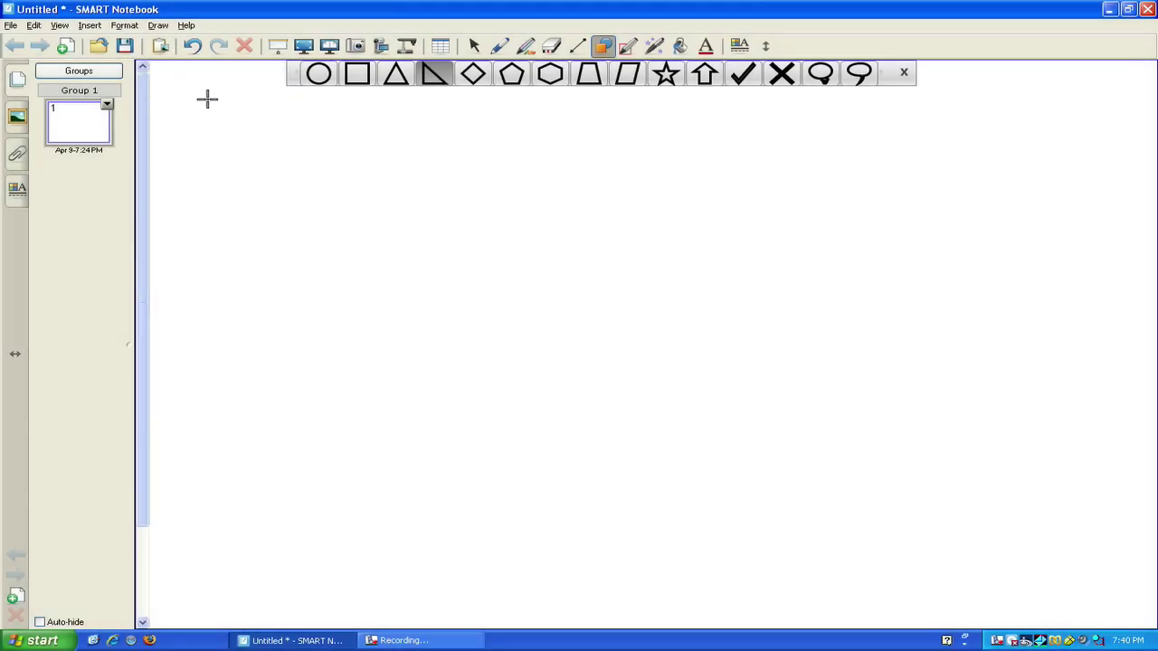
{"action": "left_click_drag", "start_coordinate": [207, 98], "coordinate": [396, 265]}
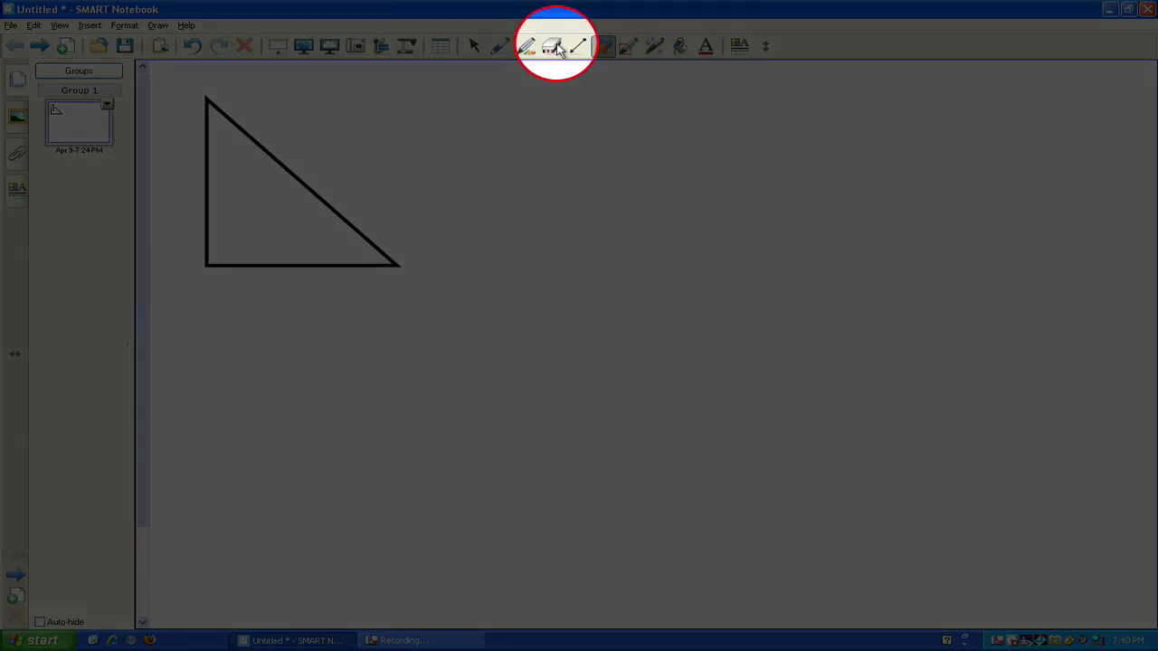
- Handwrite labels x, 4 and 3 on the triangle and the heading 'Solve for x'
{"action": "left_click", "coordinate": [500, 46]}
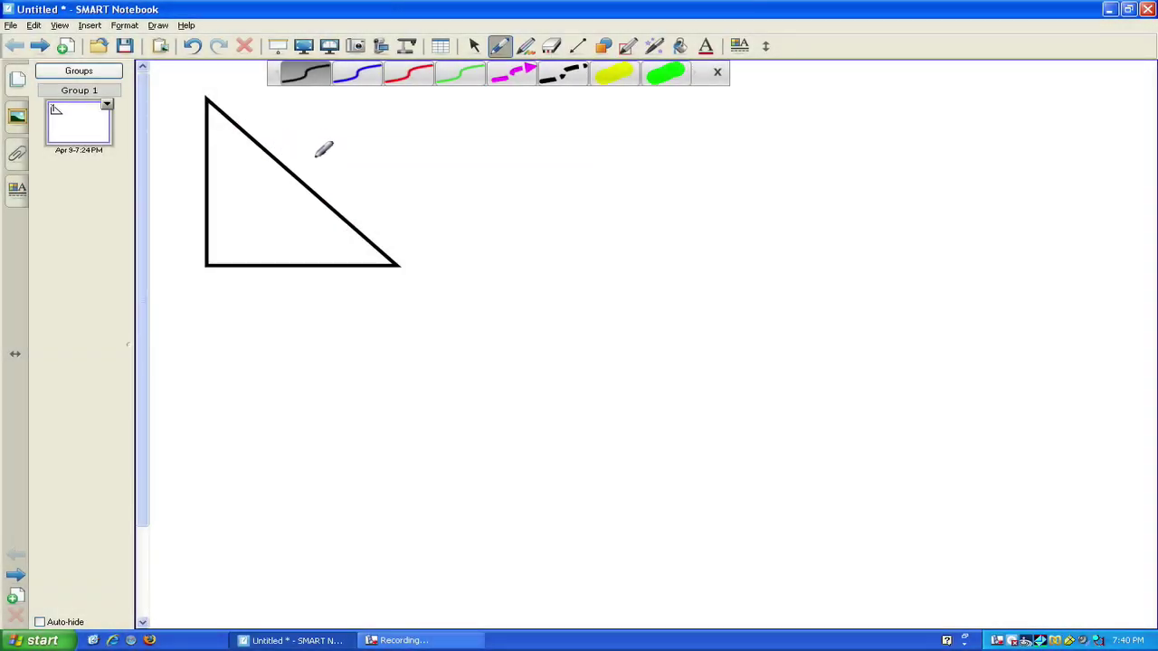
{"action": "mouse_move", "coordinate": [315, 156]}
{"action": "left_mouse_down"}
{"action": "mouse_move", "coordinate": [343, 180]}
{"action": "mouse_move", "coordinate": [319, 182]}
{"action": "left_mouse_up"}
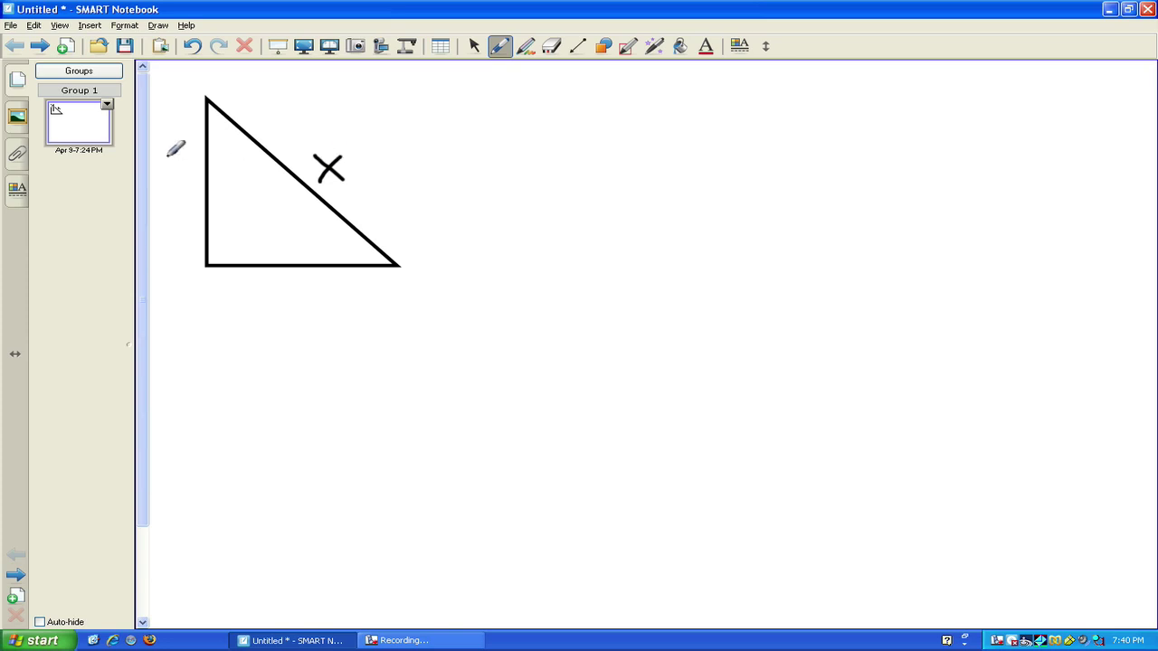
{"action": "mouse_move", "coordinate": [174, 155]}
{"action": "left_mouse_down"}
{"action": "mouse_move", "coordinate": [192, 166]}
{"action": "mouse_move", "coordinate": [190, 190]}
{"action": "left_mouse_up"}
{"action": "mouse_move", "coordinate": [282, 281]}
{"action": "left_mouse_down"}
{"action": "mouse_move", "coordinate": [304, 295]}
{"action": "mouse_move", "coordinate": [285, 313]}
{"action": "left_mouse_up"}
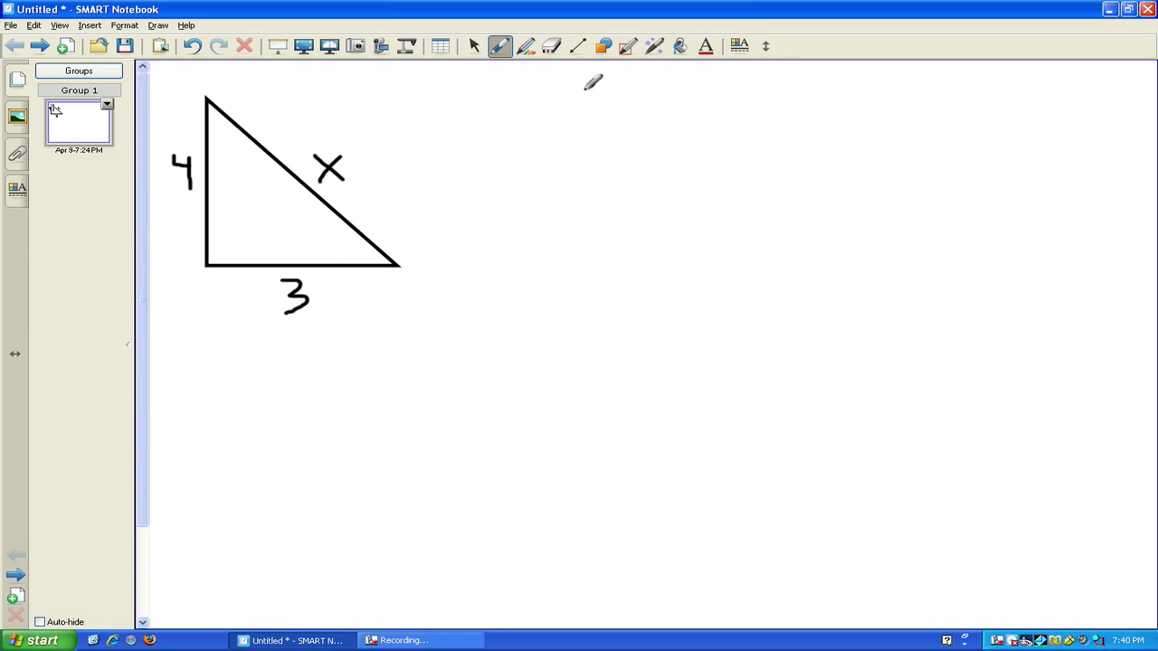
{"action": "mouse_move", "coordinate": [590, 91]}
{"action": "left_mouse_down"}
{"action": "mouse_move", "coordinate": [560, 127]}
{"action": "mouse_move", "coordinate": [615, 103]}
{"action": "mouse_move", "coordinate": [636, 129]}
{"action": "mouse_move", "coordinate": [678, 94]}
{"action": "mouse_move", "coordinate": [690, 119]}
{"action": "mouse_move", "coordinate": [725, 122]}
{"action": "left_mouse_up"}
{"action": "mouse_move", "coordinate": [714, 87]}
{"action": "left_mouse_down"}
{"action": "mouse_move", "coordinate": [858, 117]}
{"action": "mouse_move", "coordinate": [836, 121]}
{"action": "left_mouse_up"}
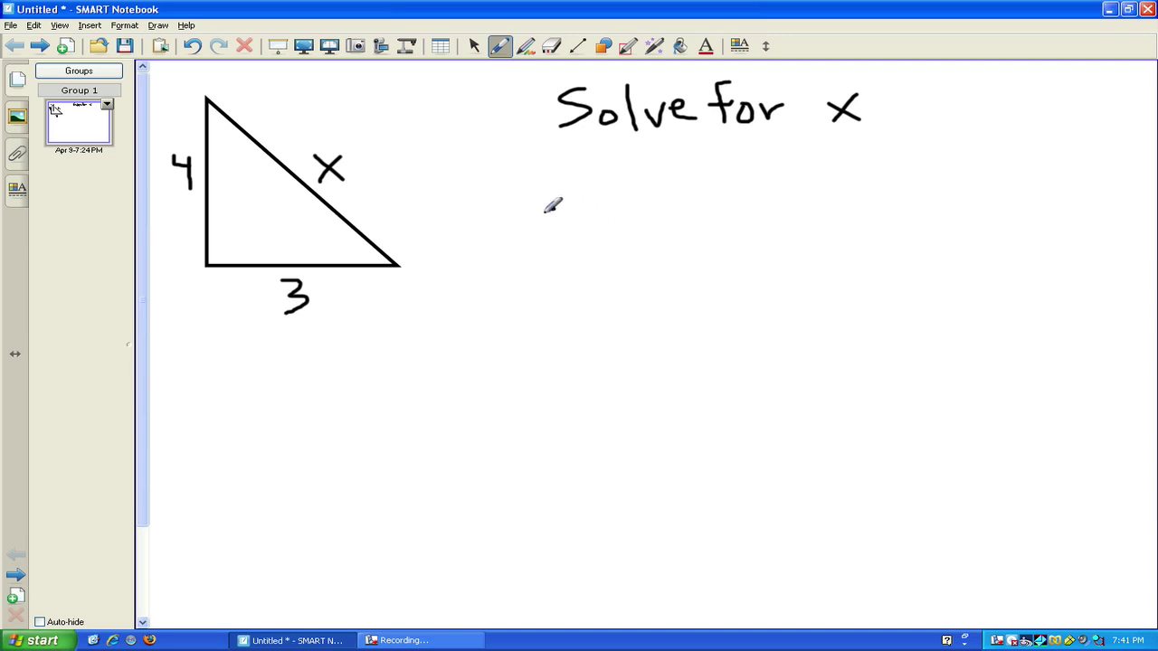
- Handwrite the formula a² + b² = c² below the heading
{"action": "mouse_move", "coordinate": [552, 207]}
{"action": "left_mouse_down"}
{"action": "mouse_move", "coordinate": [577, 230]}
{"action": "mouse_move", "coordinate": [584, 206]}
{"action": "mouse_move", "coordinate": [597, 204]}
{"action": "mouse_move", "coordinate": [637, 231]}
{"action": "left_mouse_up"}
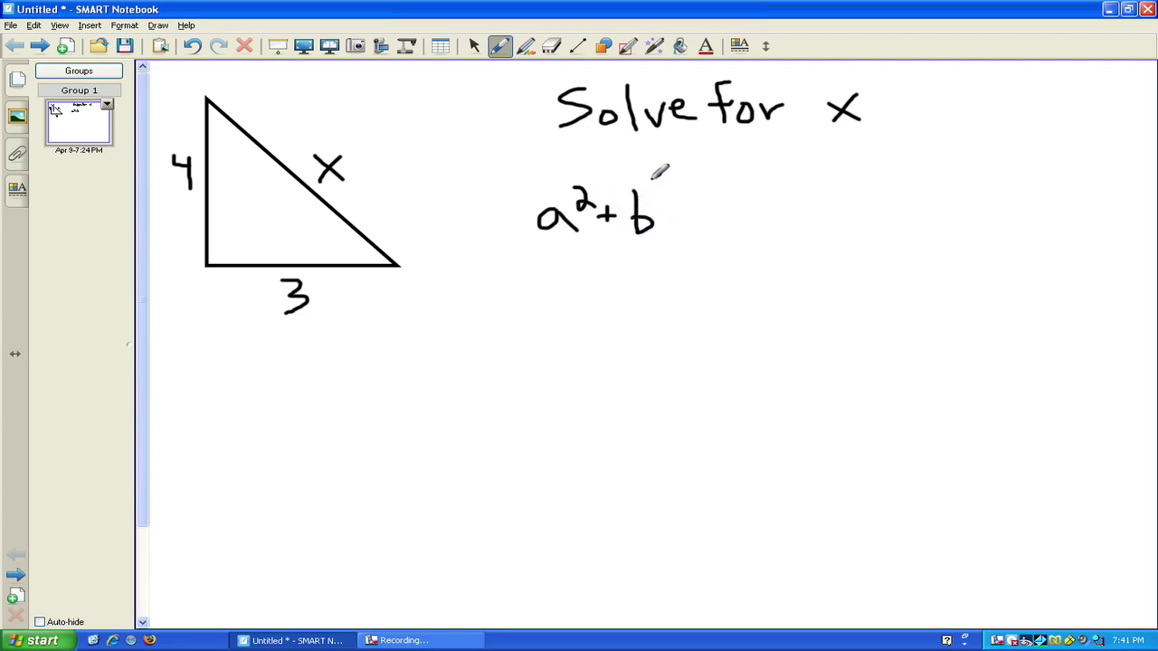
{"action": "mouse_move", "coordinate": [652, 180]}
{"action": "left_mouse_down"}
{"action": "mouse_move", "coordinate": [652, 191]}
{"action": "mouse_move", "coordinate": [705, 206]}
{"action": "mouse_move", "coordinate": [692, 215]}
{"action": "mouse_move", "coordinate": [747, 221]}
{"action": "left_mouse_up"}
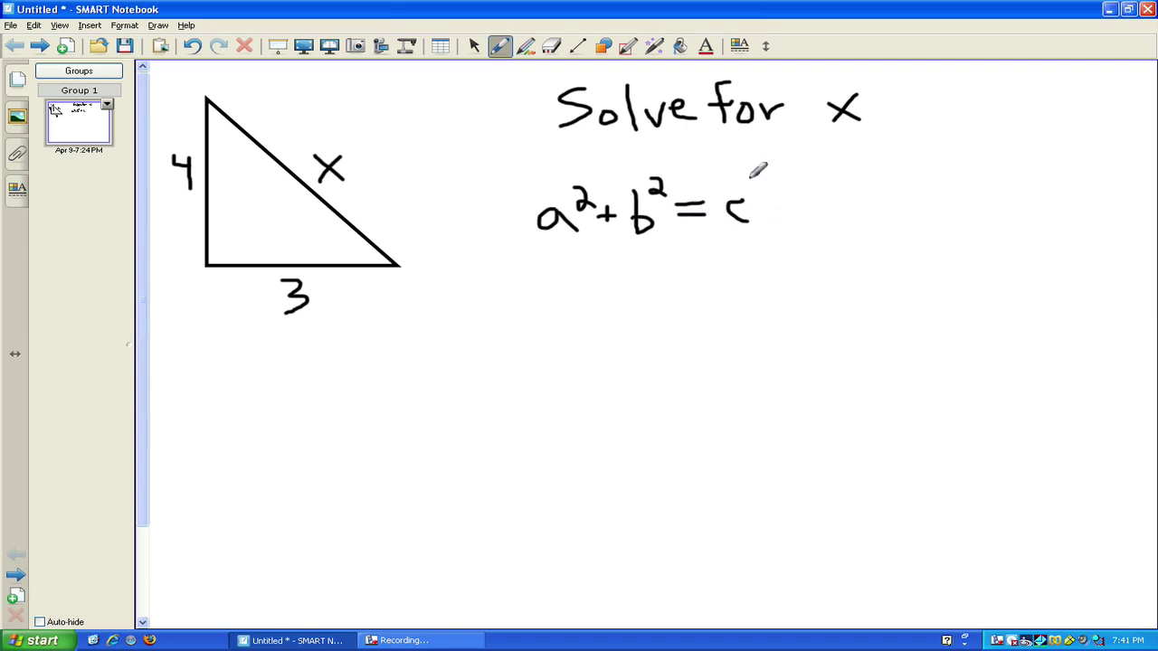
{"action": "left_click_drag", "start_coordinate": [748, 180], "coordinate": [773, 193]}
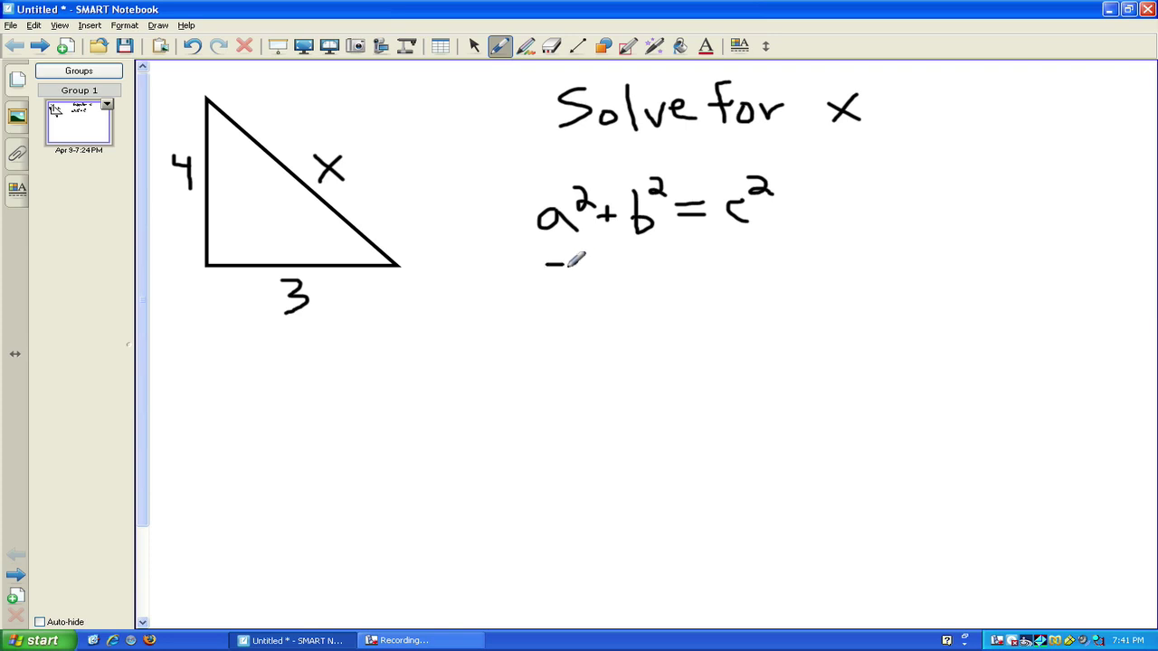
- Handwrite the substituted equation 3² + 4² = x² on the next line
{"action": "mouse_move", "coordinate": [548, 264]}
{"action": "left_mouse_down"}
{"action": "mouse_move", "coordinate": [571, 288]}
{"action": "mouse_move", "coordinate": [550, 291]}
{"action": "left_mouse_up"}
{"action": "mouse_move", "coordinate": [570, 246]}
{"action": "left_mouse_down"}
{"action": "mouse_move", "coordinate": [604, 282]}
{"action": "mouse_move", "coordinate": [653, 274]}
{"action": "mouse_move", "coordinate": [651, 291]}
{"action": "left_mouse_up"}
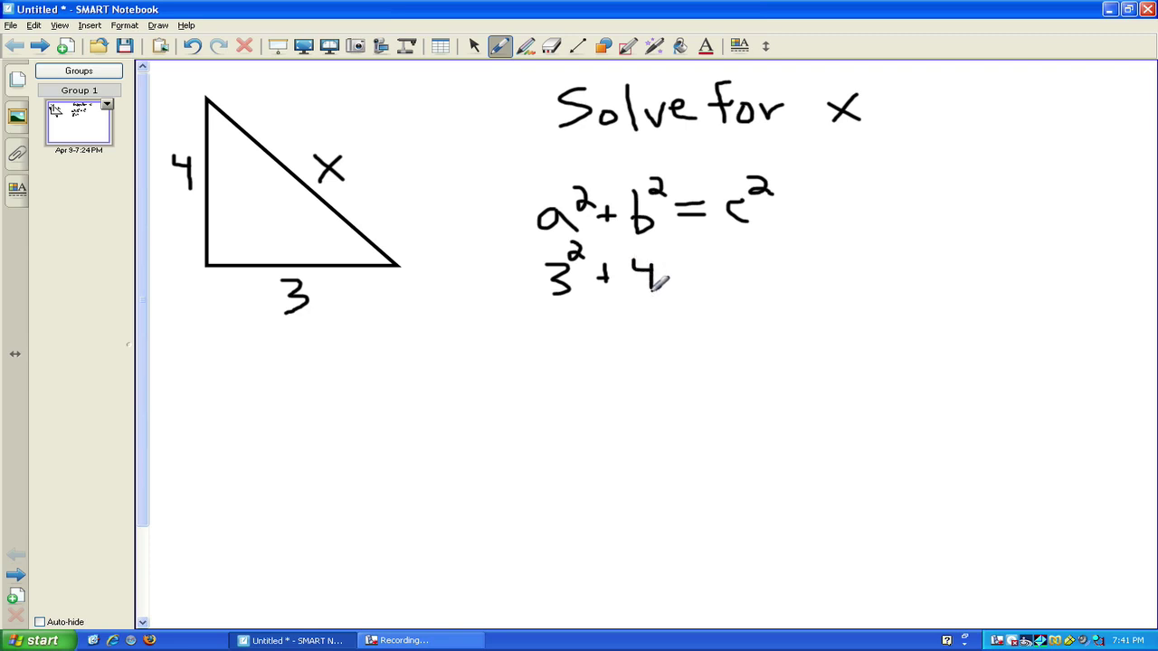
{"action": "mouse_move", "coordinate": [658, 250]}
{"action": "left_mouse_down"}
{"action": "mouse_move", "coordinate": [761, 287]}
{"action": "mouse_move", "coordinate": [745, 290]}
{"action": "left_mouse_up"}
{"action": "mouse_move", "coordinate": [759, 237]}
{"action": "left_mouse_down"}
{"action": "mouse_move", "coordinate": [773, 235]}
{"action": "mouse_move", "coordinate": [760, 257]}
{"action": "mouse_move", "coordinate": [791, 255]}
{"action": "left_mouse_up"}
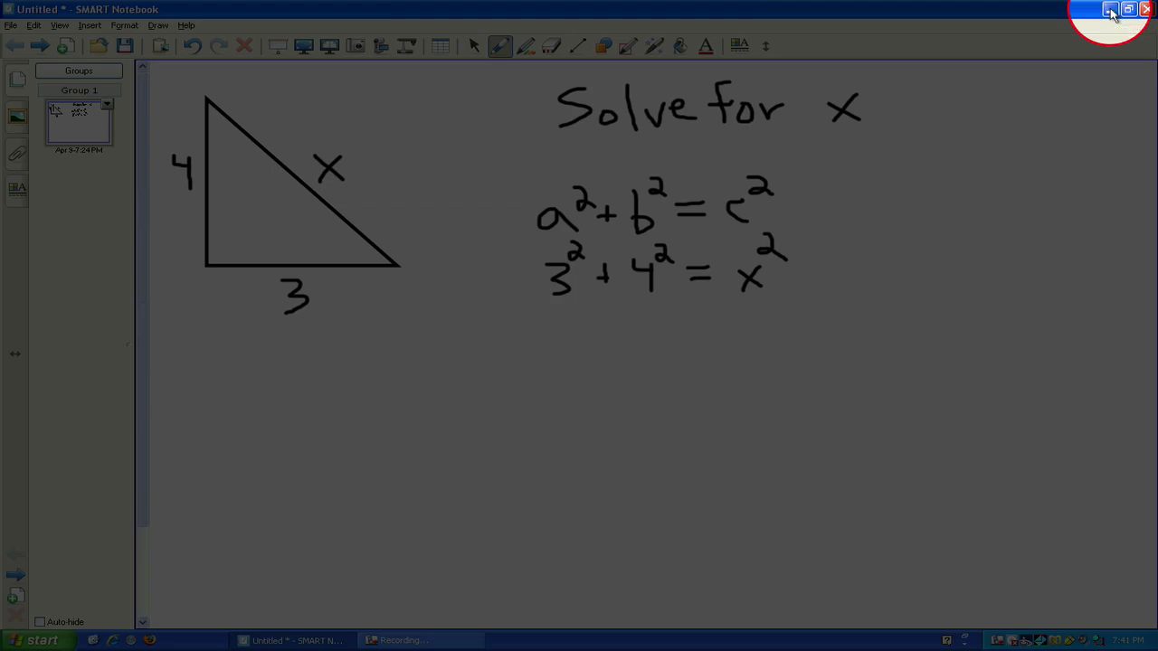
{"action": "left_click", "coordinate": [1110, 10]}
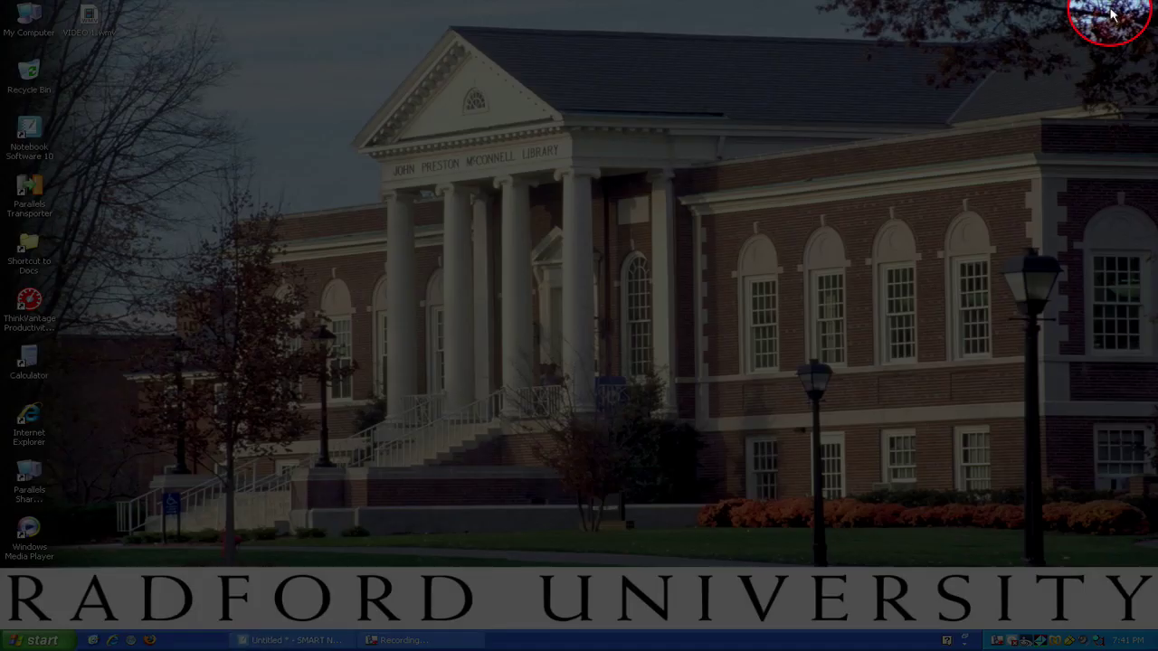
{"action": "double_click", "coordinate": [27, 362]}
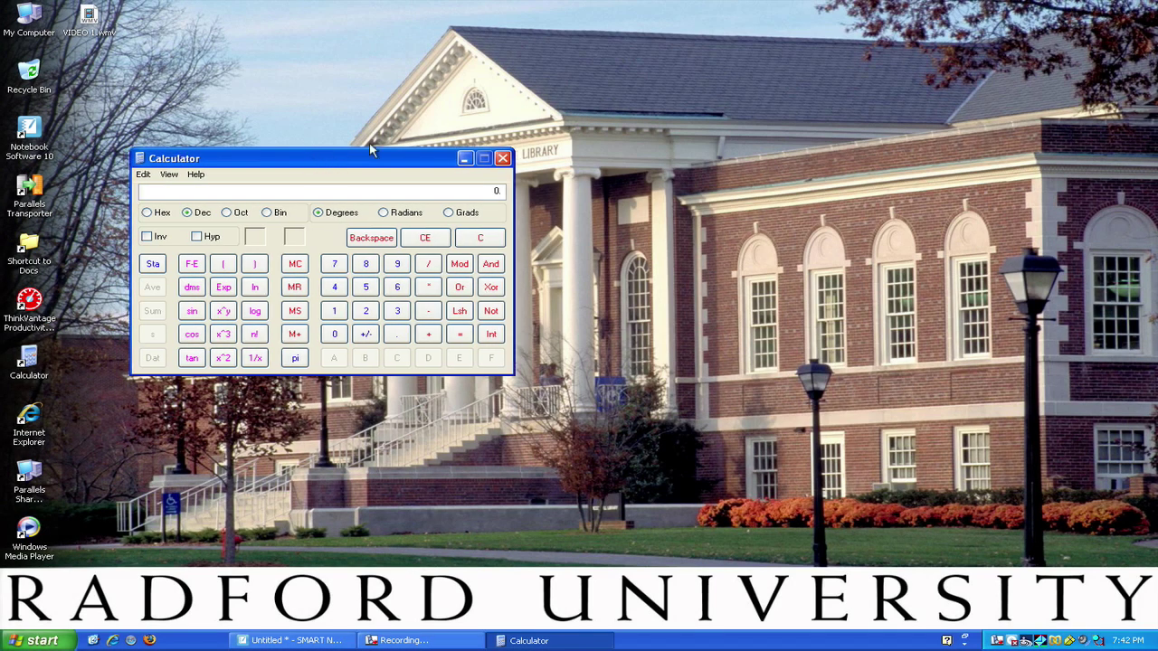
{"action": "left_click_drag", "start_coordinate": [311, 163], "coordinate": [479, 128]}
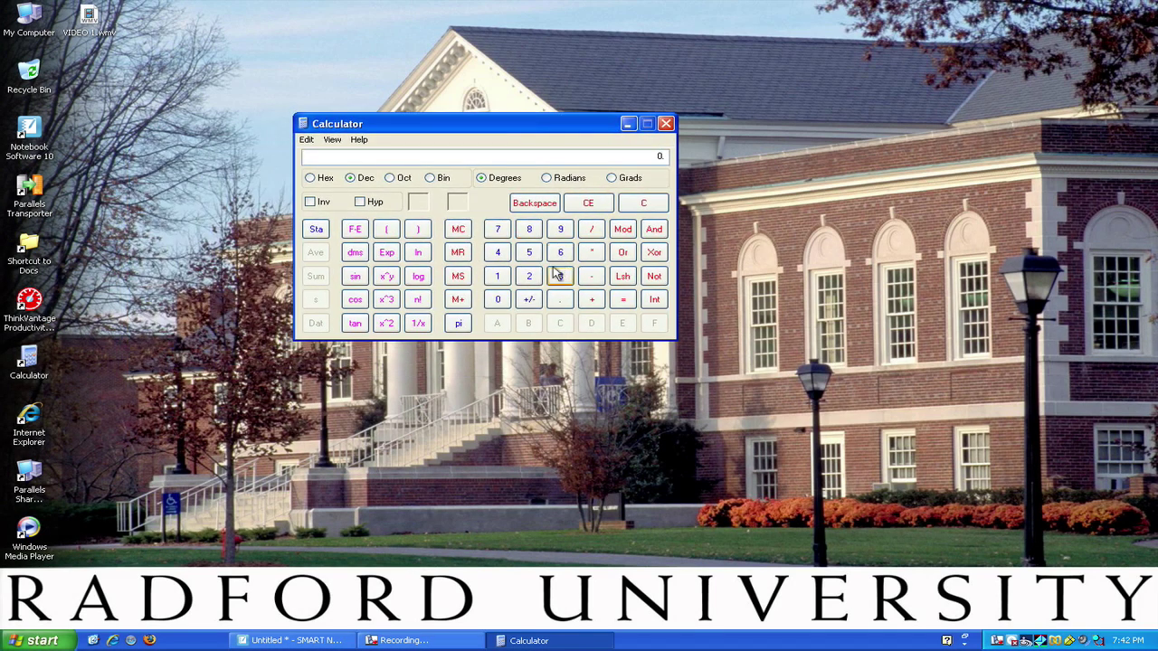
{"action": "left_click", "coordinate": [667, 125]}
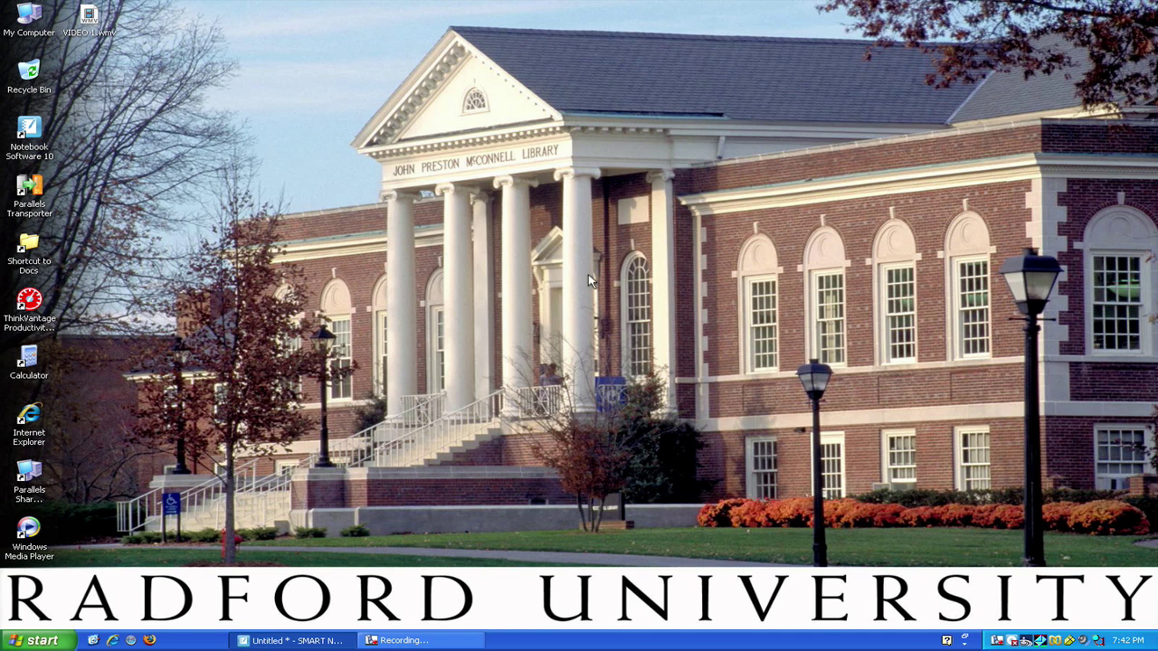
- Return to the triangle lesson and stop the screen recording to bring up Save As
{"action": "left_click", "coordinate": [321, 641]}
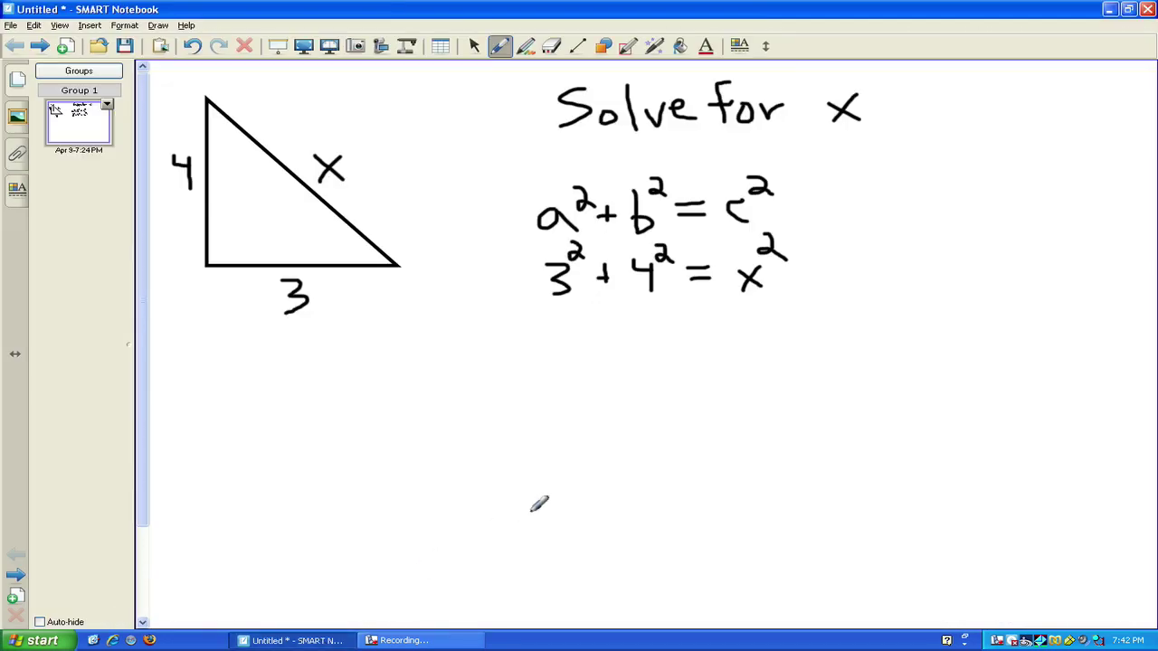
{"action": "left_click", "coordinate": [435, 642]}
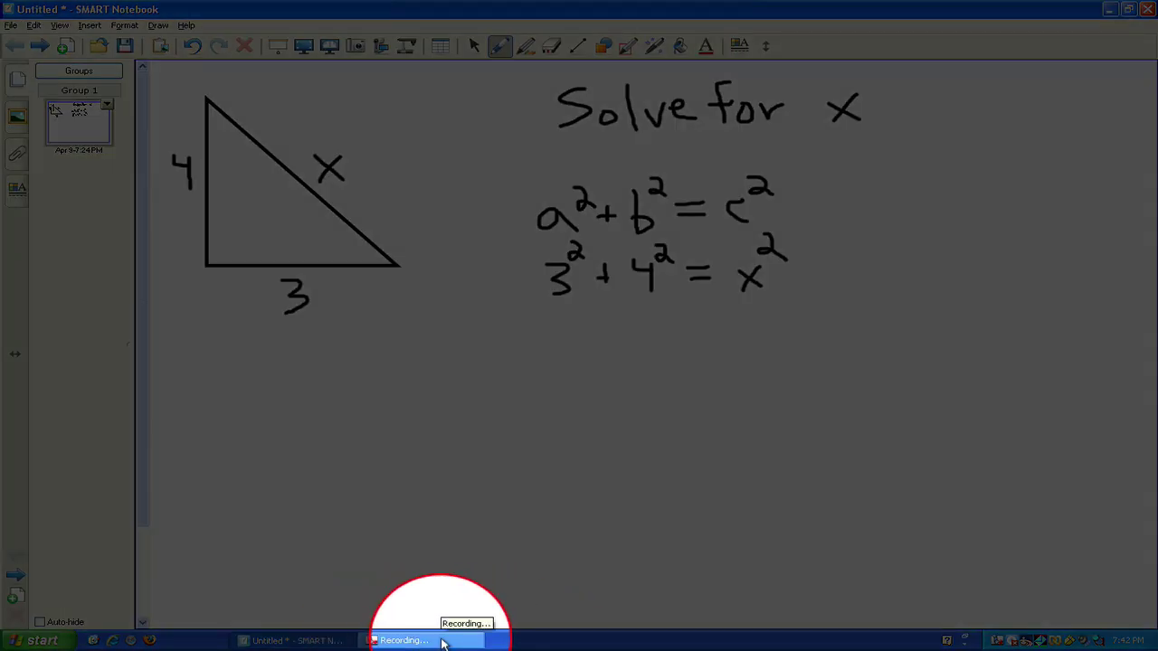
{"action": "left_click", "coordinate": [443, 642]}
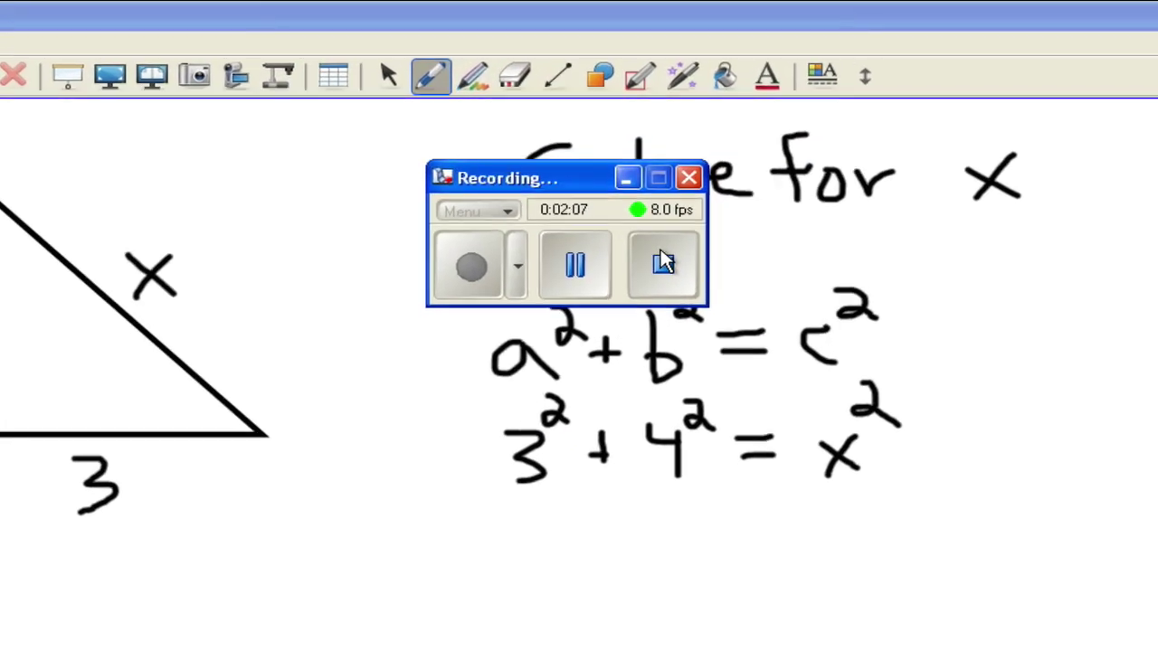
{"action": "left_click", "coordinate": [666, 281]}
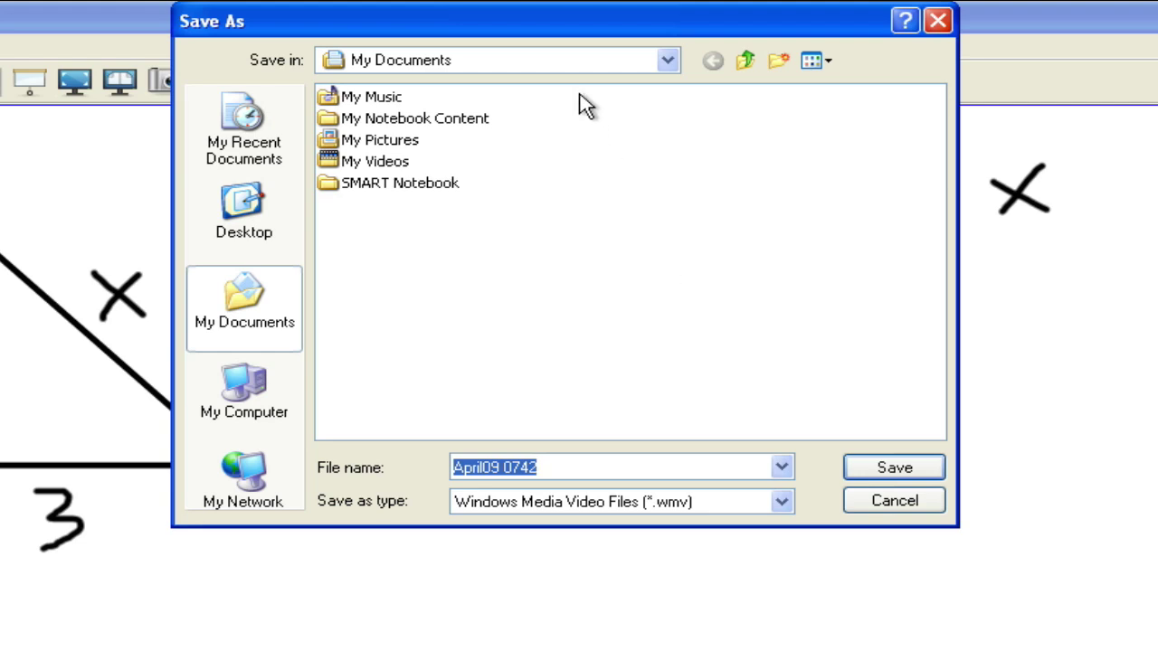
- Save the recording to the Desktop as 'Video' and answer the .avi prompt
{"action": "left_click", "coordinate": [668, 60]}
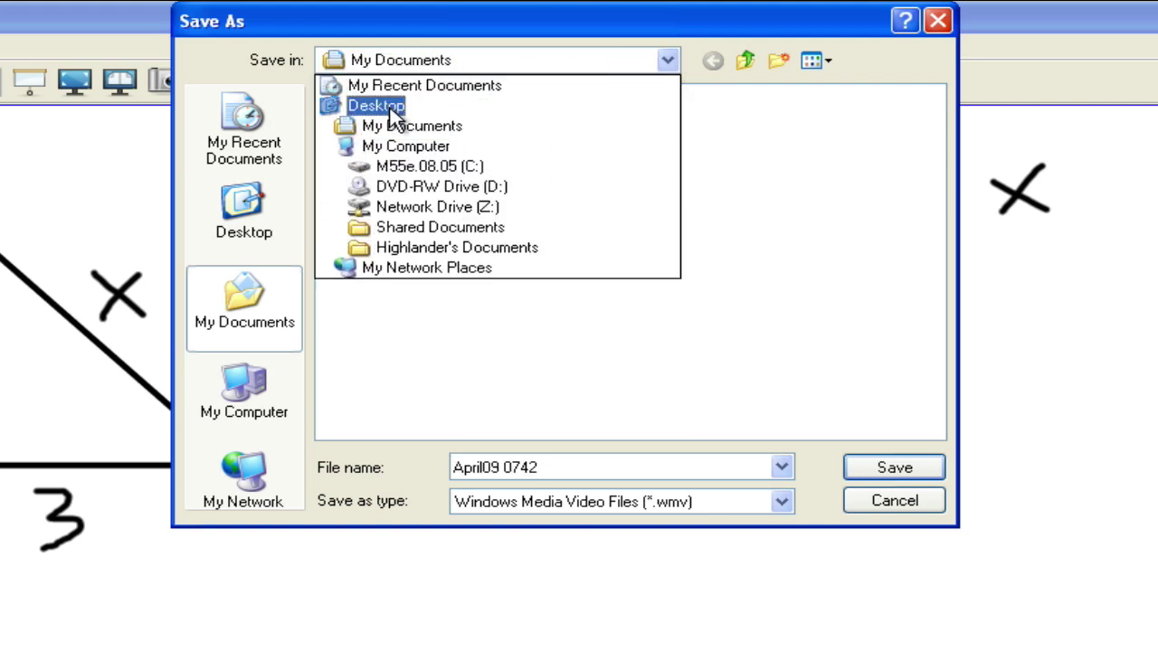
{"action": "left_click", "coordinate": [394, 116]}
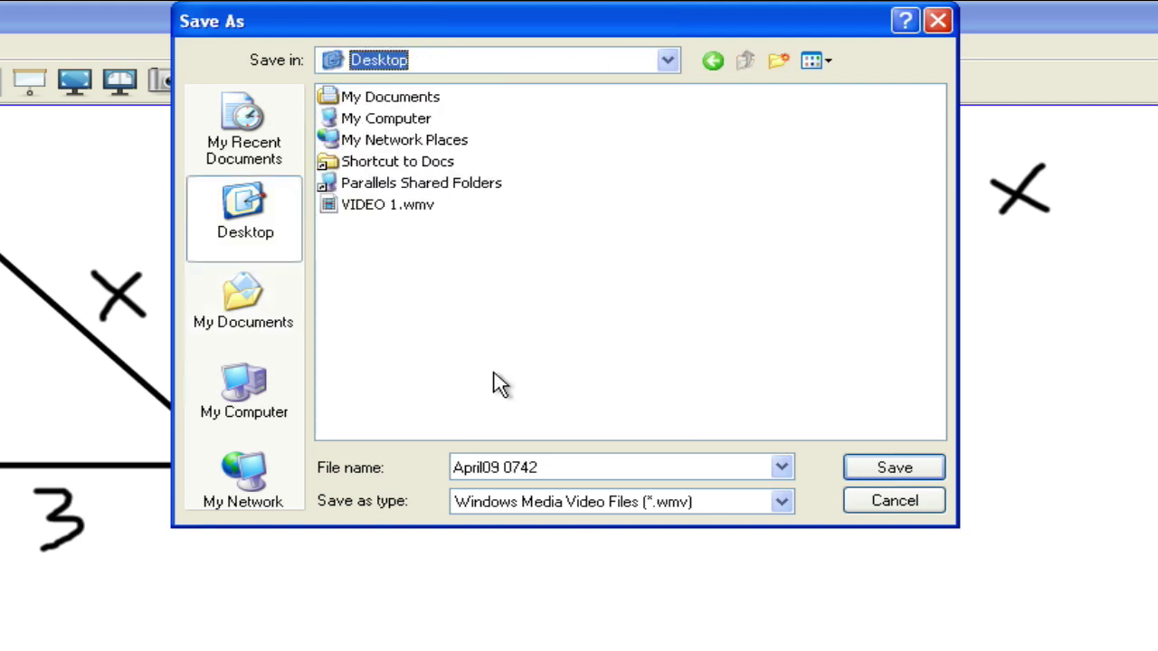
{"action": "triple_click", "coordinate": [559, 466]}
{"action": "type", "text": "vIDEW"}
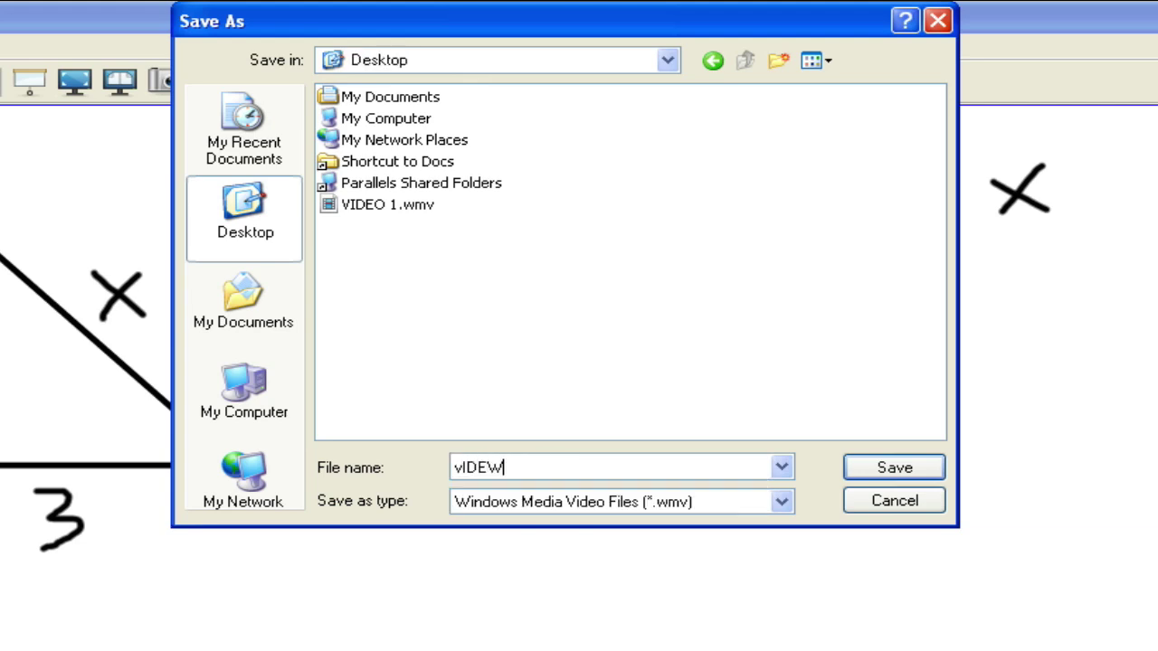
{"action": "type", "text": "O"}
{"action": "key", "text": "BackSpace"}
{"action": "key", "text": "BackSpace"}
{"action": "key", "text": "BackSpace"}
{"action": "key", "text": "BackSpace"}
{"action": "key", "text": "BackSpace"}
{"action": "key", "text": "BackSpace"}
{"action": "type", "text": "Video"}
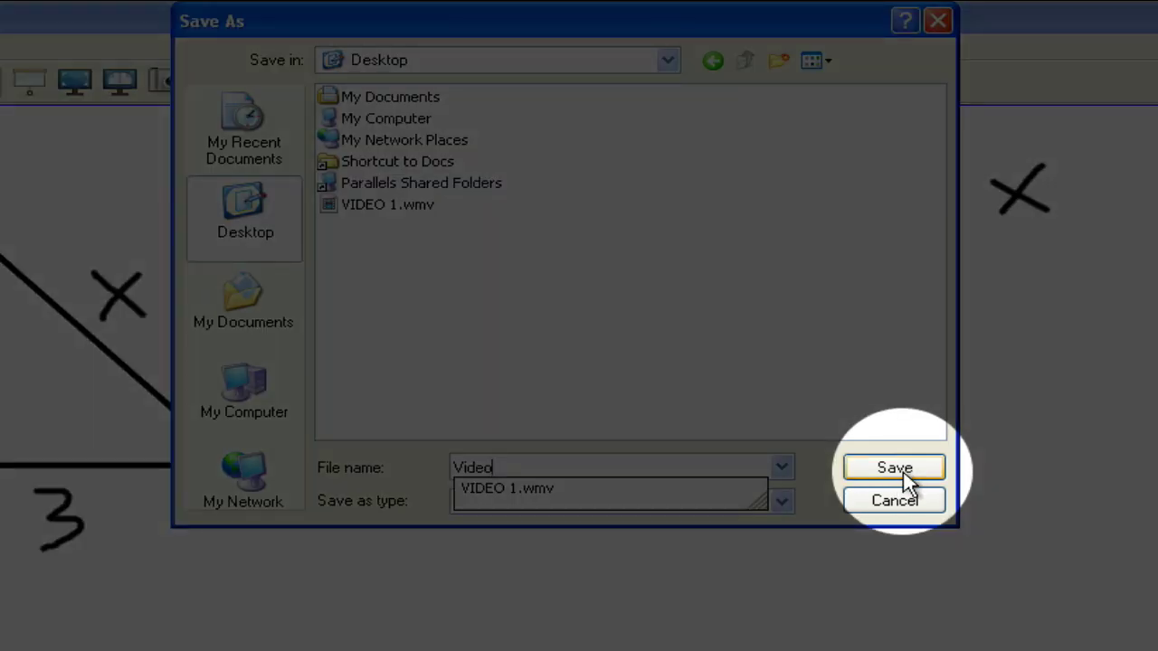
{"action": "left_click", "coordinate": [904, 473]}
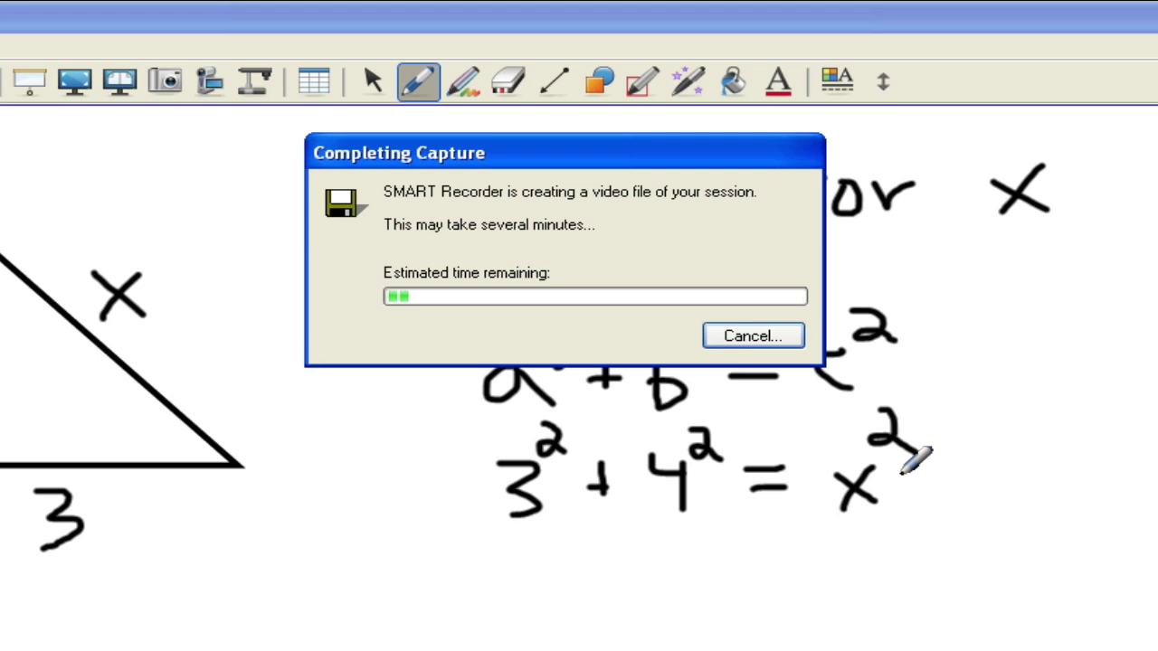
{"action": "left_click", "coordinate": [737, 340]}
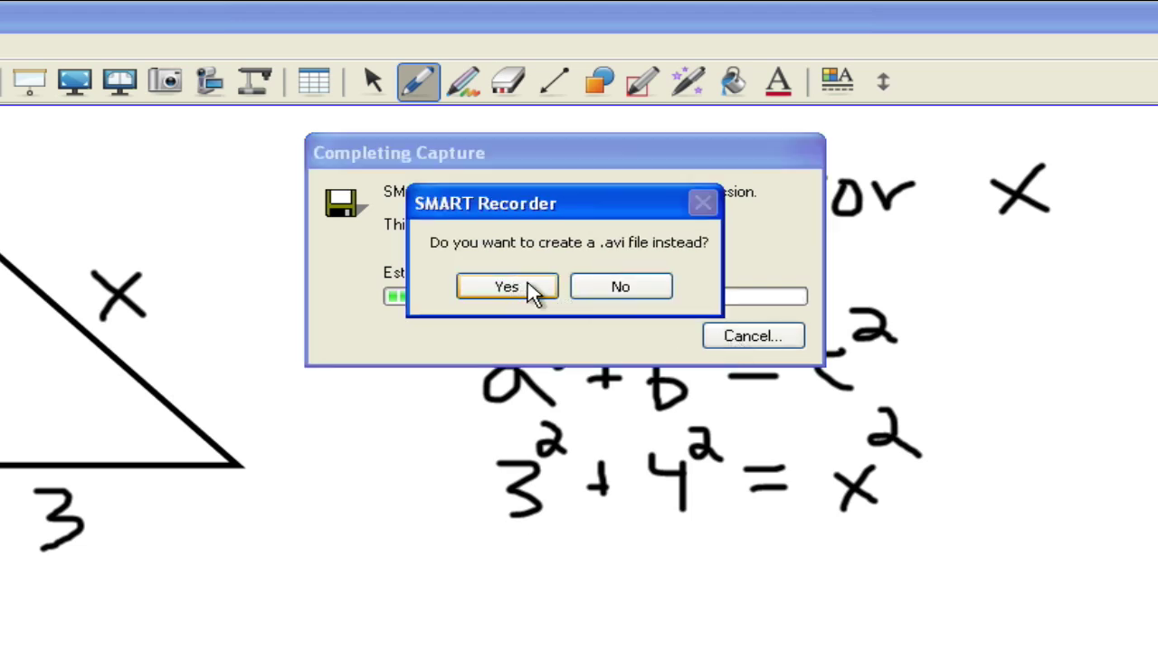
{"action": "left_click", "coordinate": [607, 289]}
- Close the recorder and Notebook without saving, then open VIDEO 1.wmv from the desktop
{"action": "left_click", "coordinate": [694, 190]}
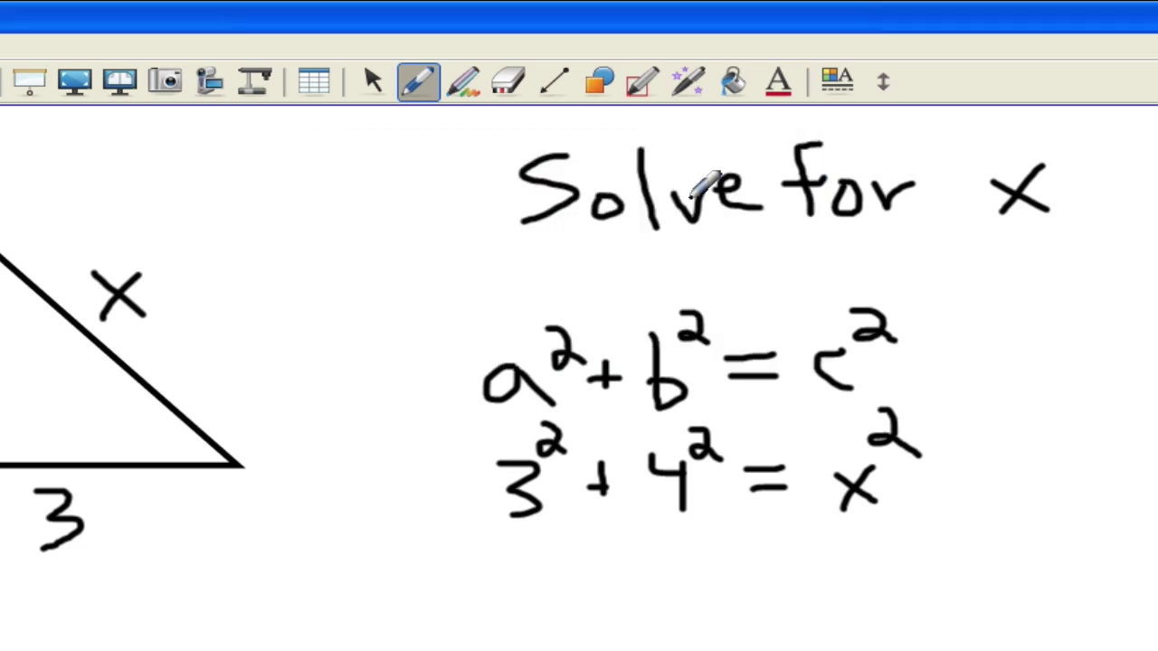
{"action": "left_click", "coordinate": [1147, 9]}
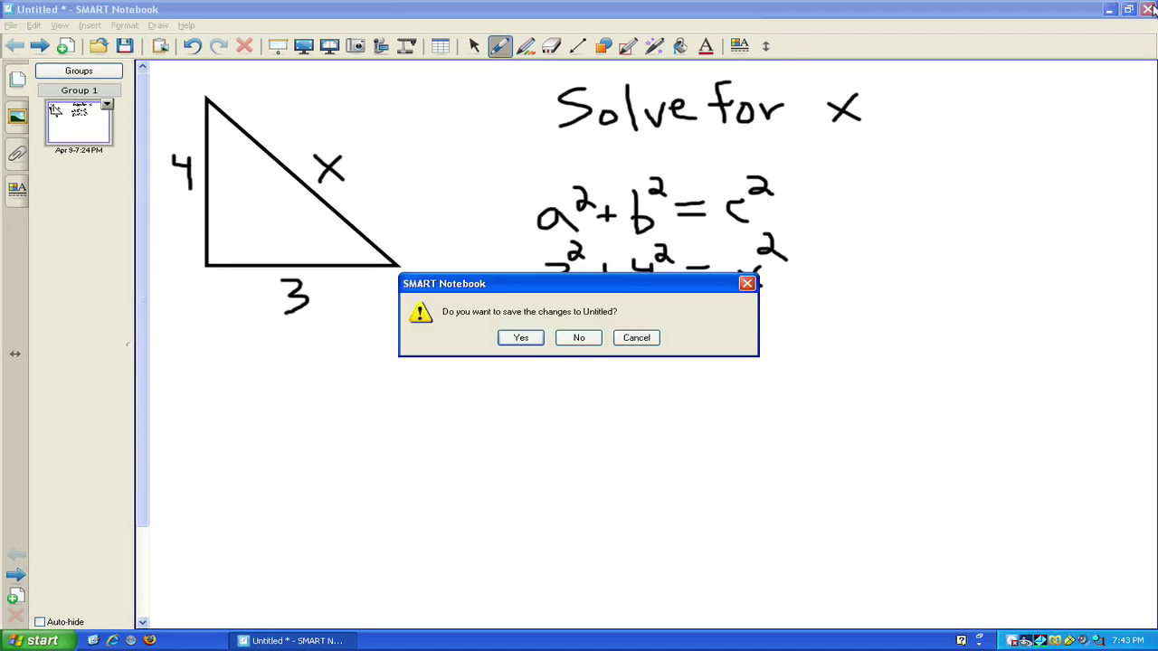
{"action": "left_click", "coordinate": [577, 340]}
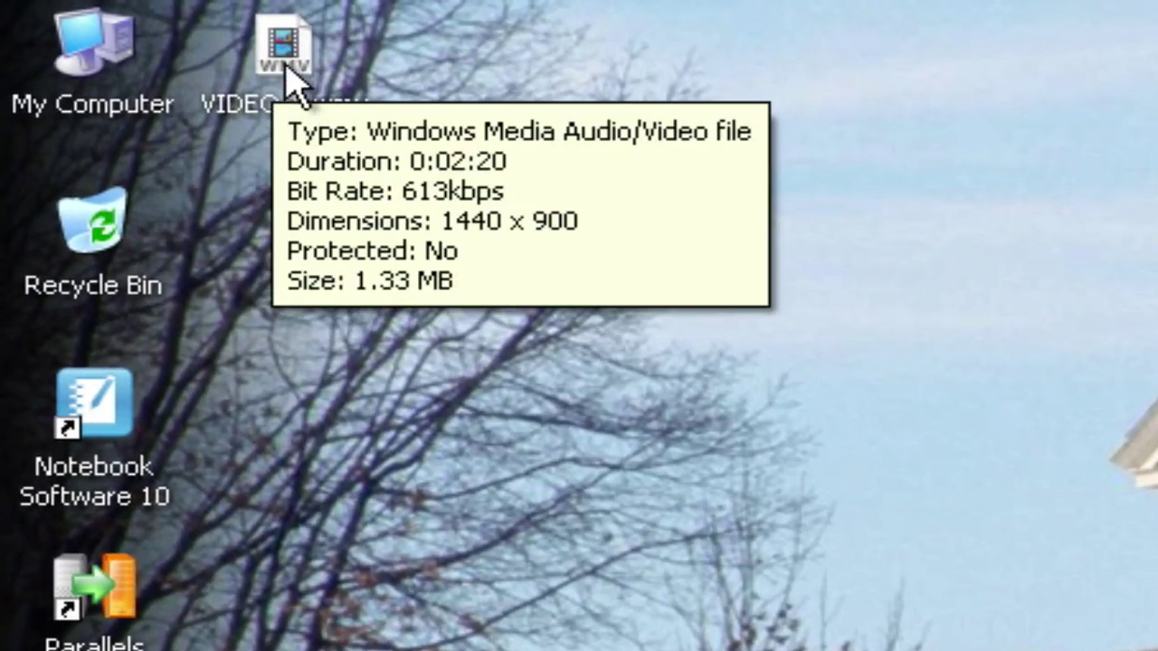
{"action": "double_click", "coordinate": [285, 65]}
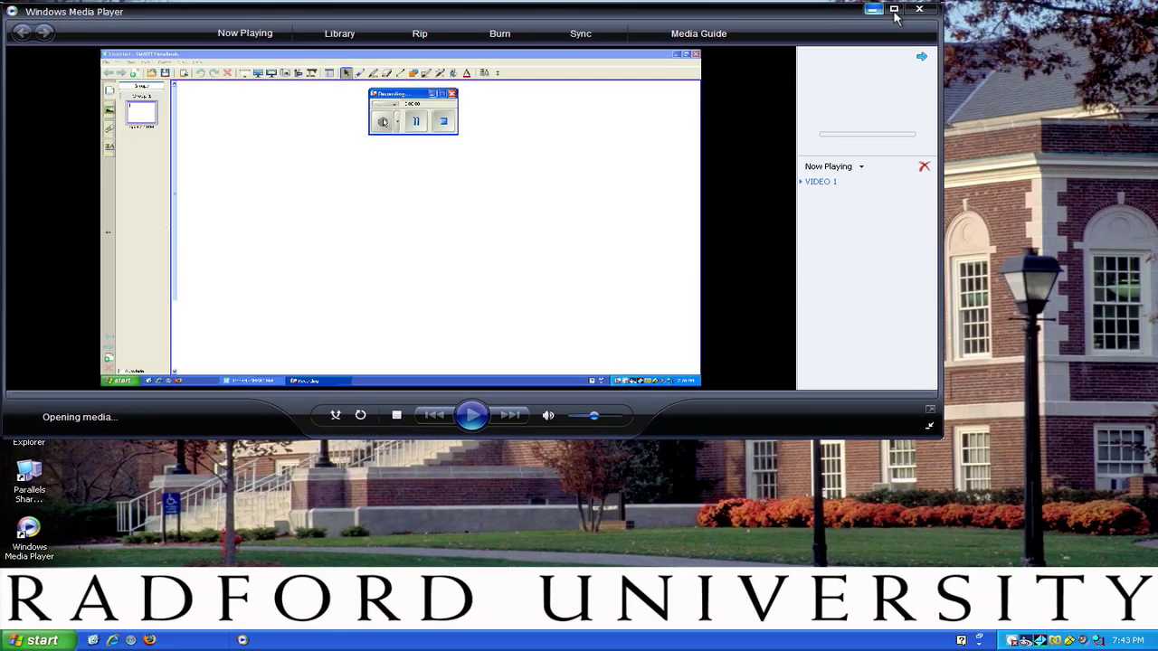
- Maximize Media Player, watch VIDEO 1 play, then pause and minimize the player
{"action": "left_click", "coordinate": [894, 10]}
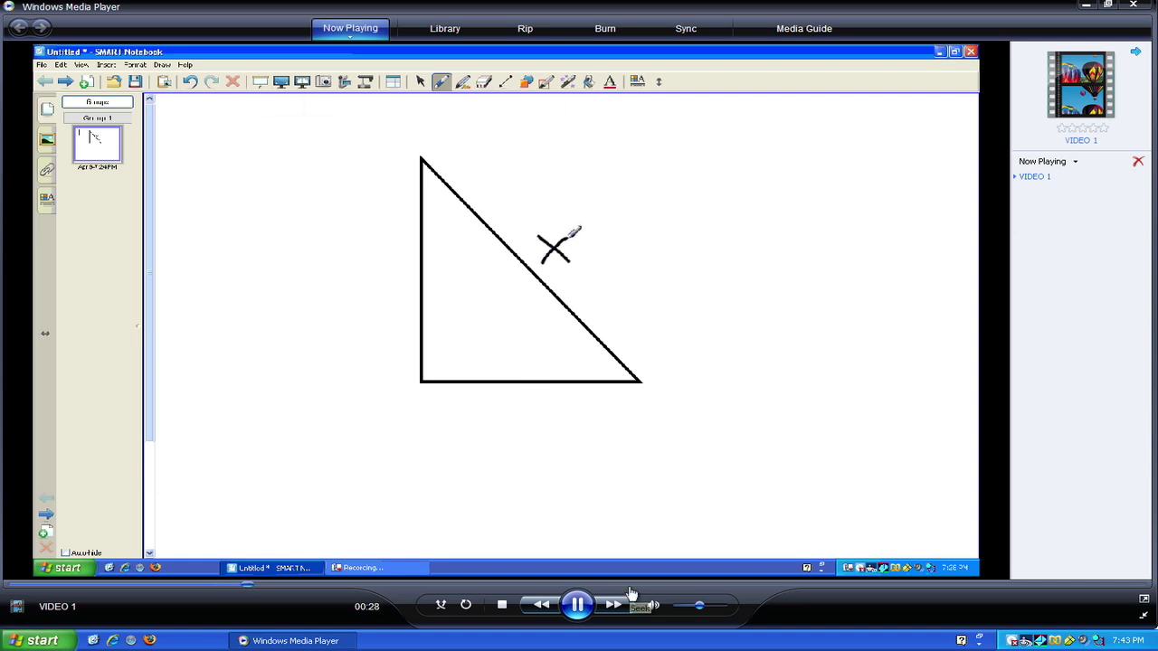
{"action": "left_click", "coordinate": [580, 609]}
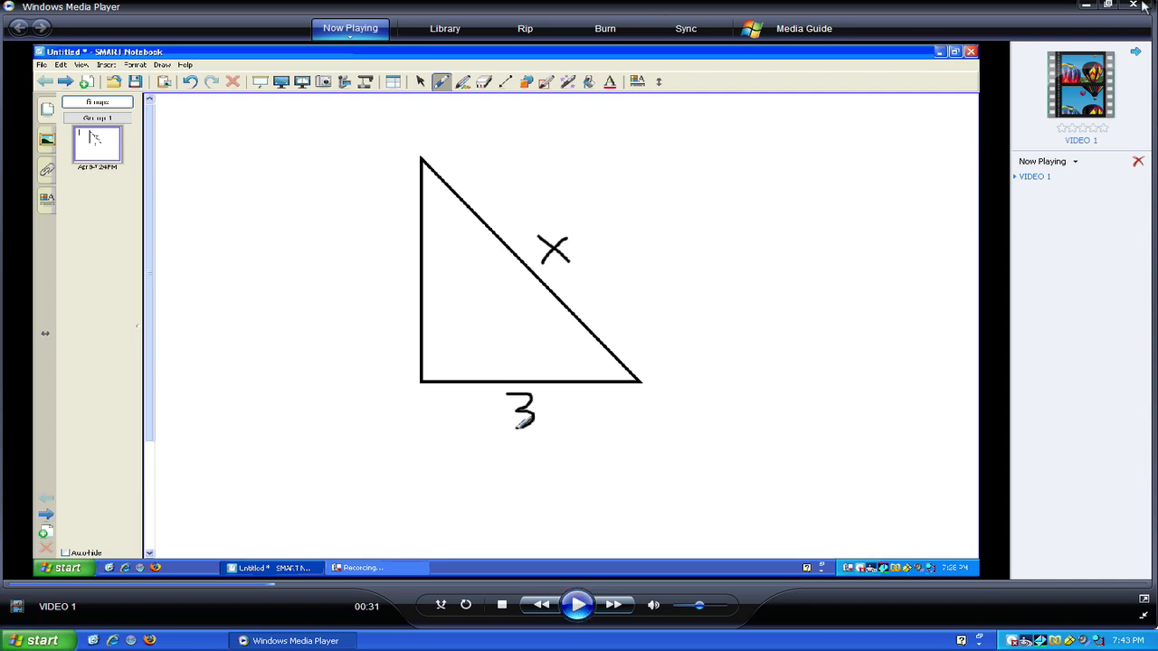
{"action": "left_click", "coordinate": [1086, 7]}
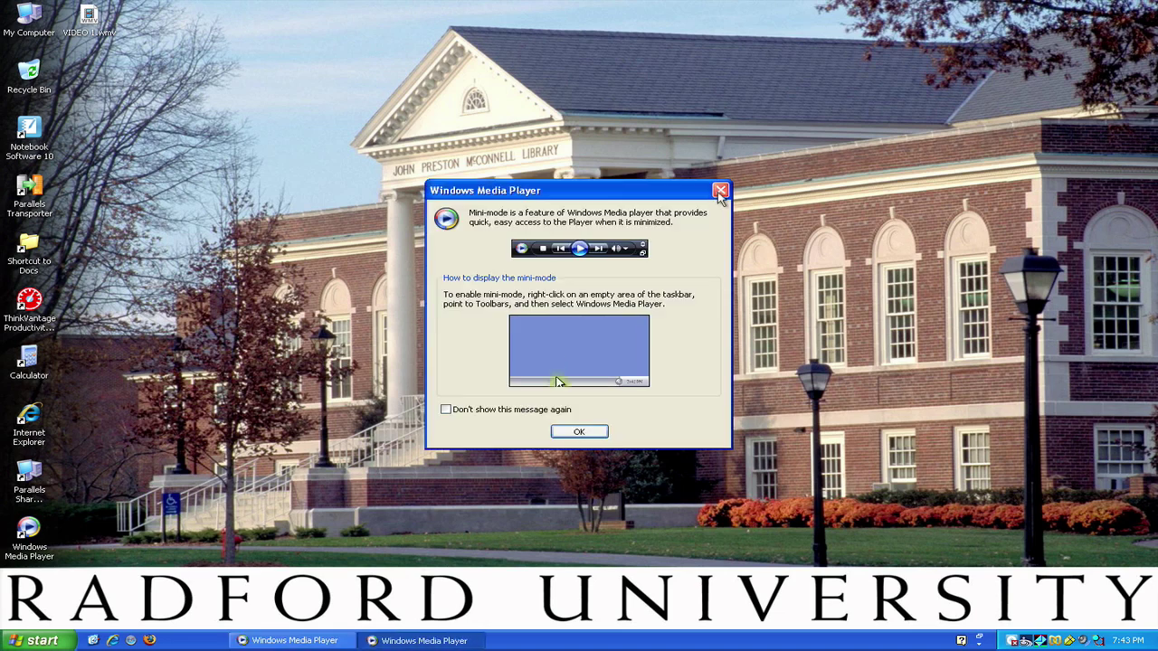
- Close the Windows Media Player mini-mode tip
{"action": "left_click", "coordinate": [719, 193]}
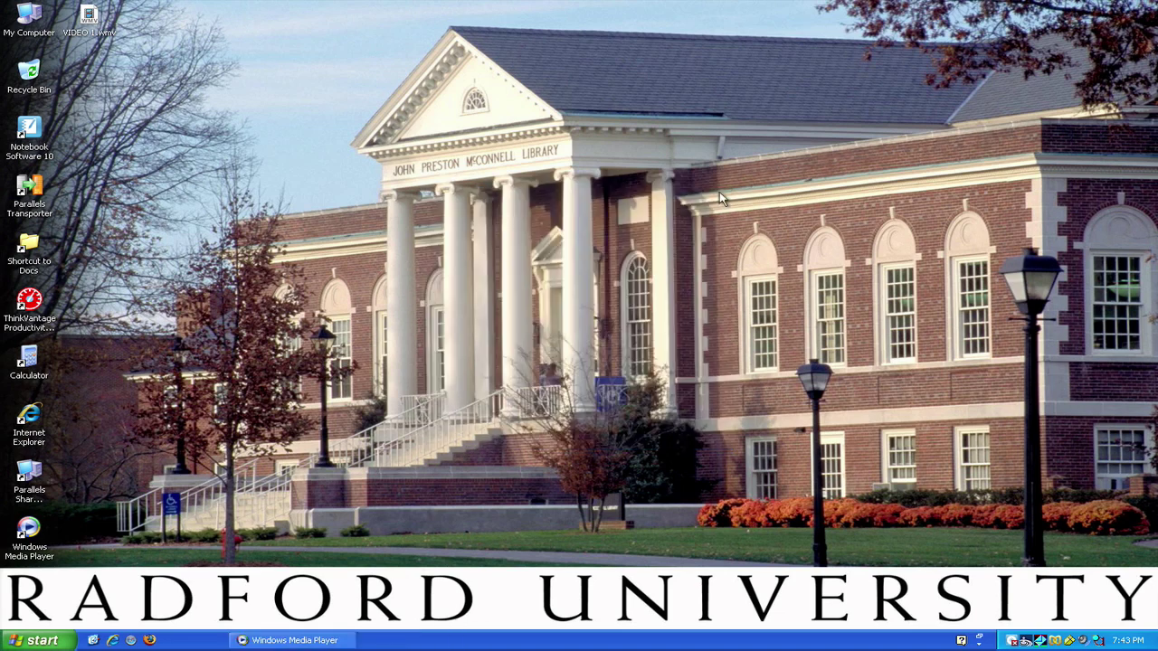